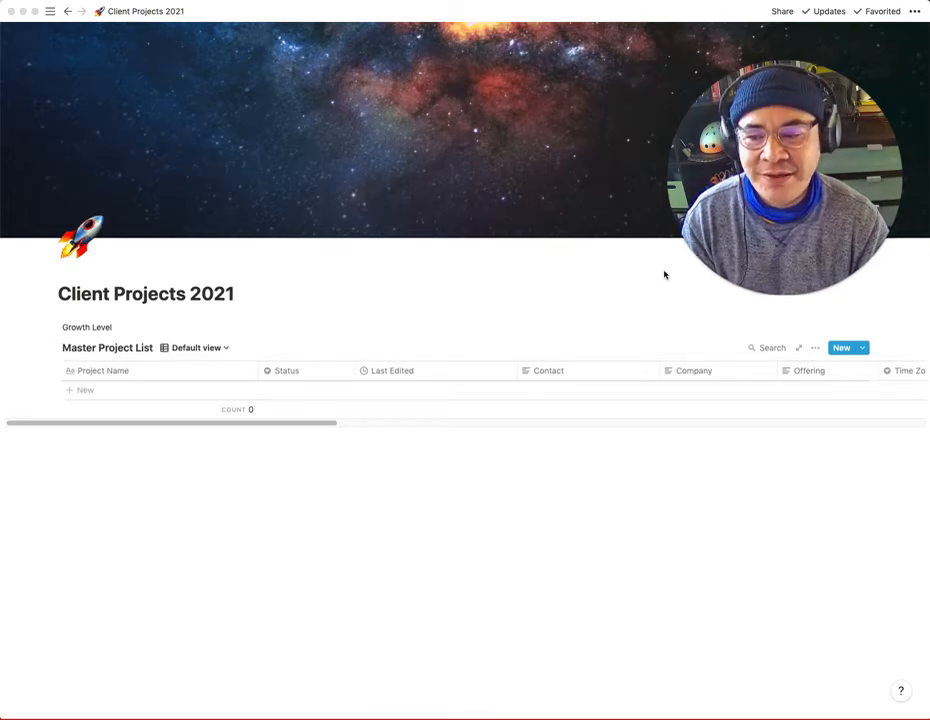
- Create a new entry in the Master Project List from the Project Template Web / Interactive template
left_click_drag(739, 243, 662, 235)
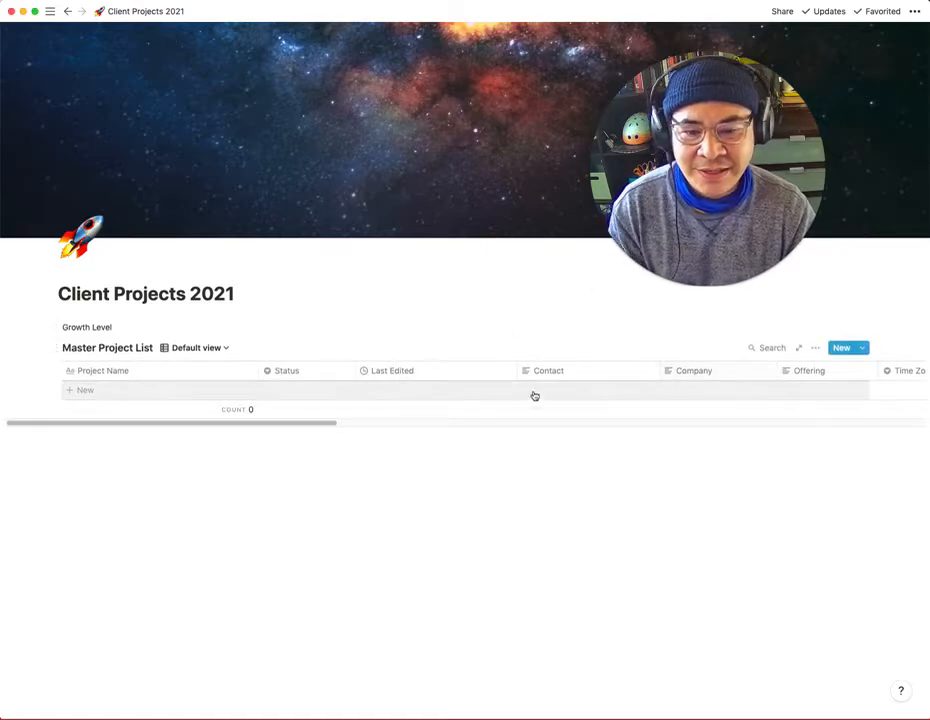
left_click_drag(307, 425, 127, 423)
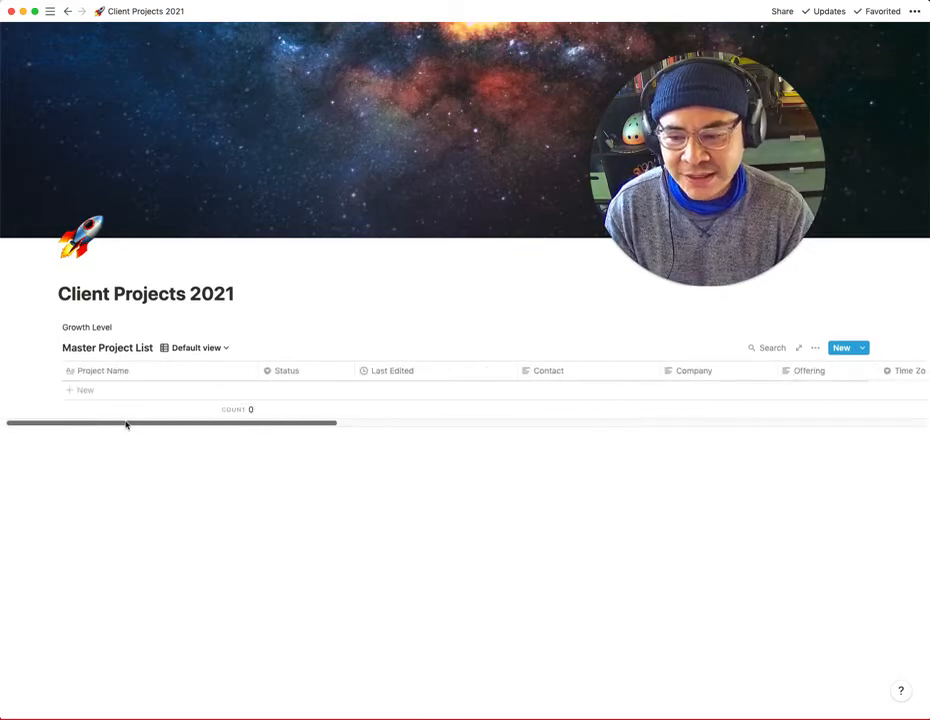
left_click(860, 350)
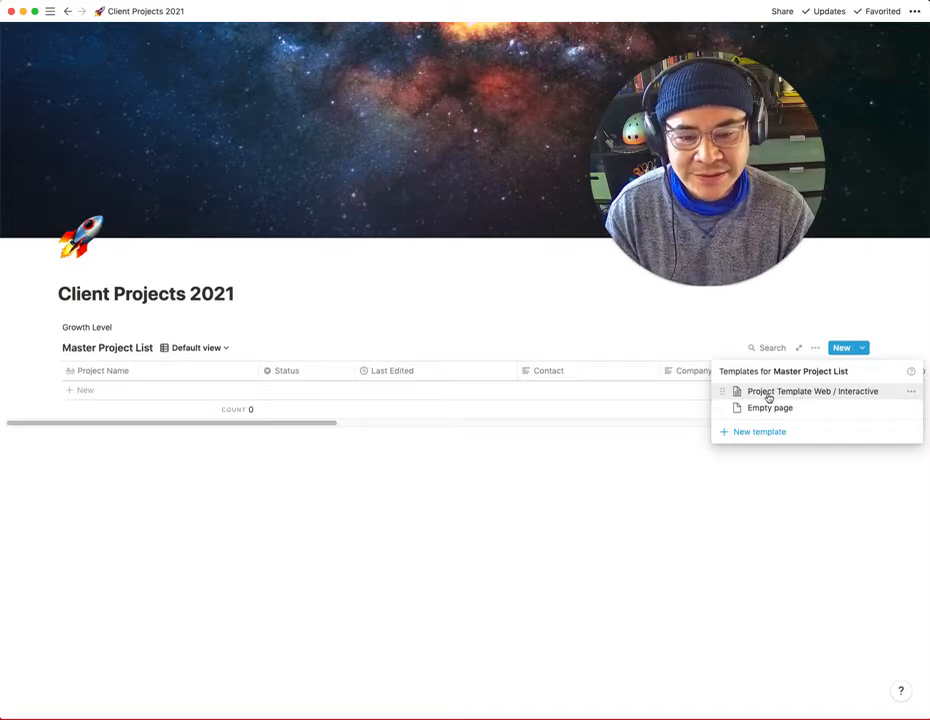
left_click(835, 393)
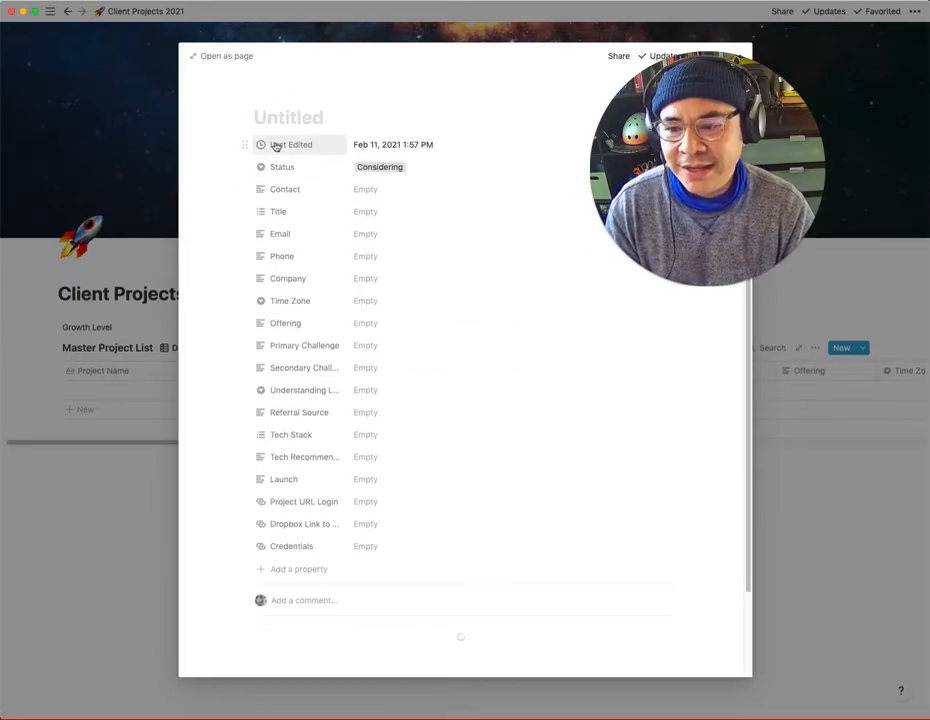
- Set the new project's Status to Estimating Effort
left_click(405, 169)
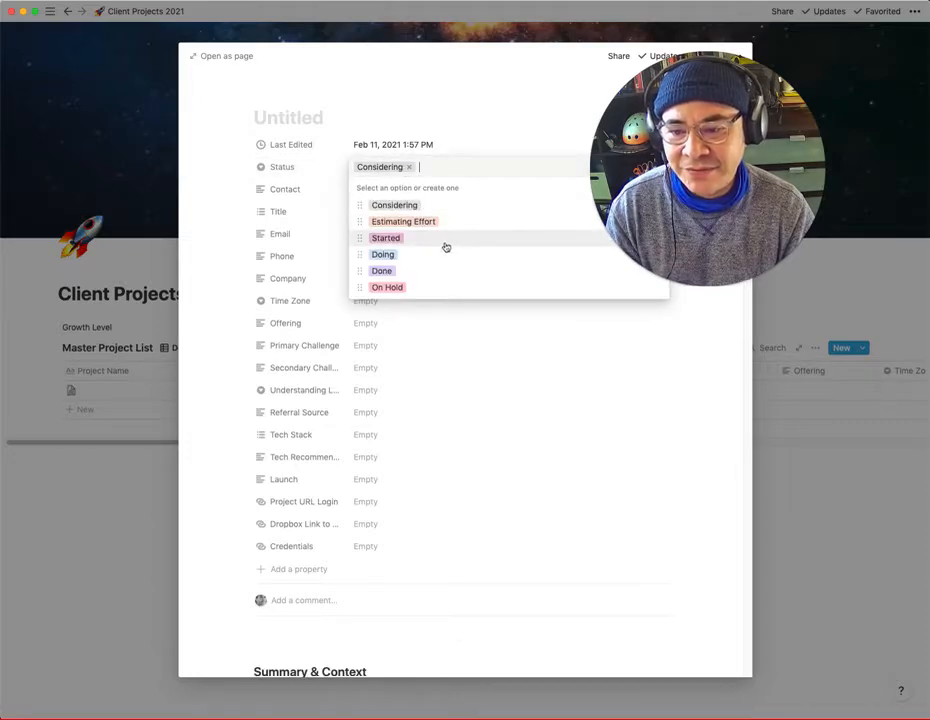
left_click(447, 147)
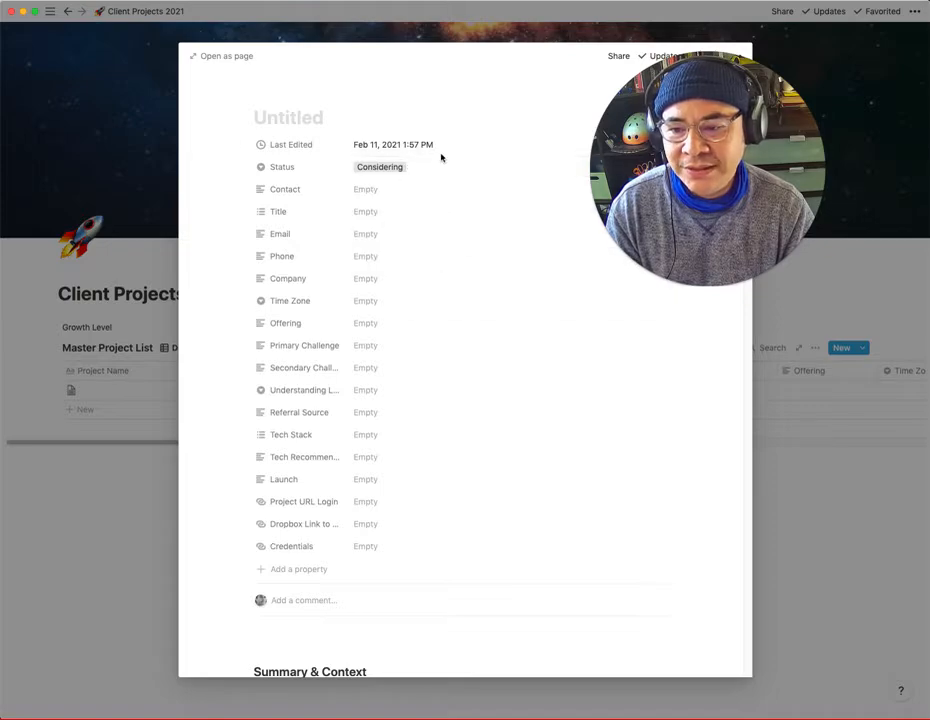
left_click(401, 170)
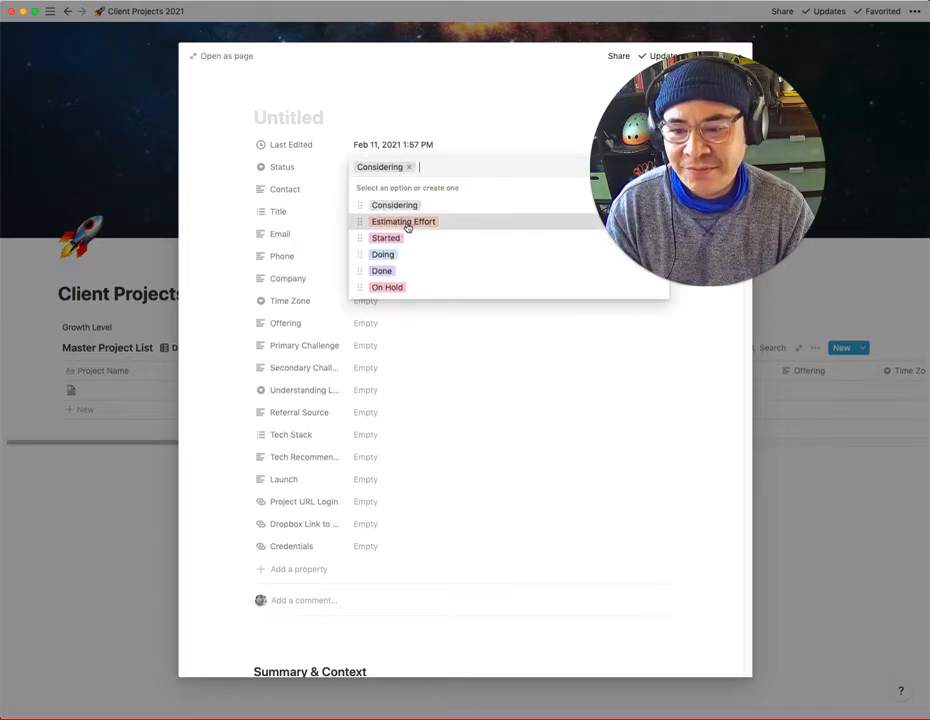
left_click(405, 222)
left_click(386, 191)
key("Escape")
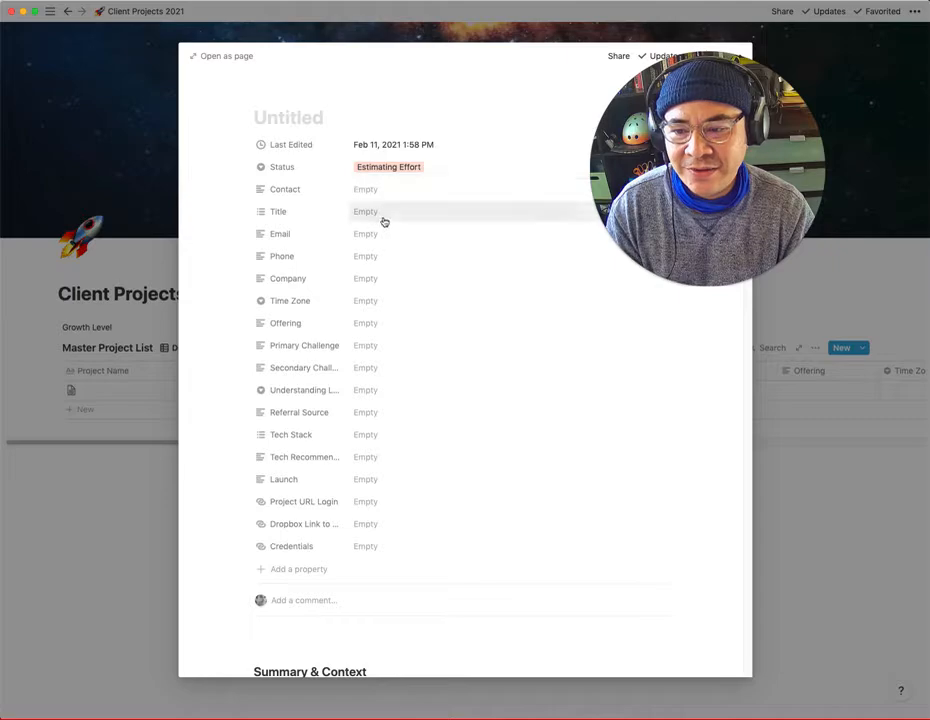
- Assign the Title options Art Director and Writer to the project
left_click(364, 214)
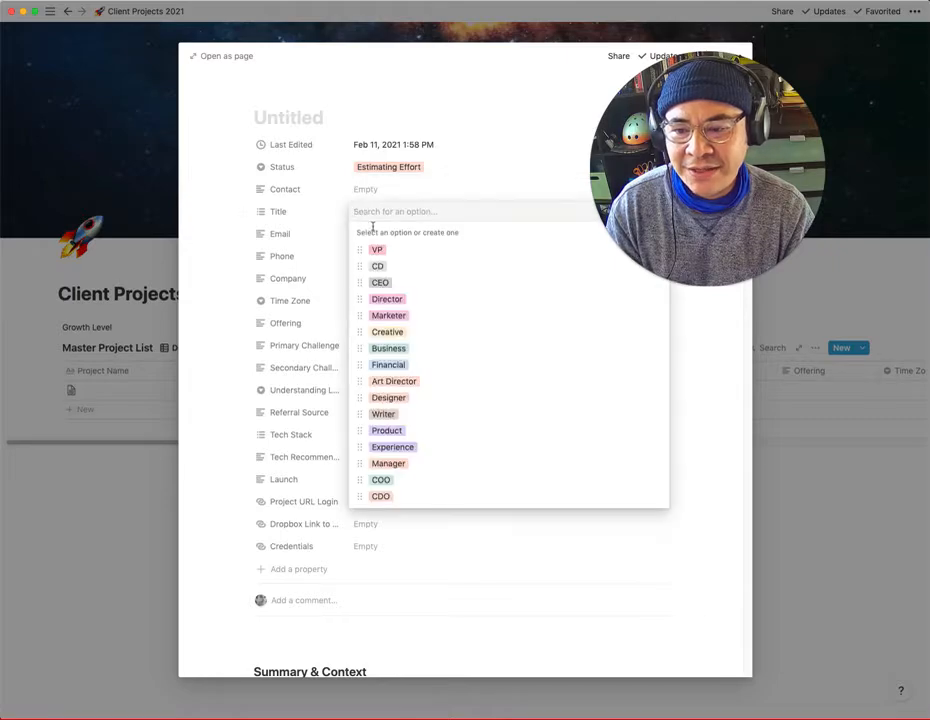
left_click(384, 381)
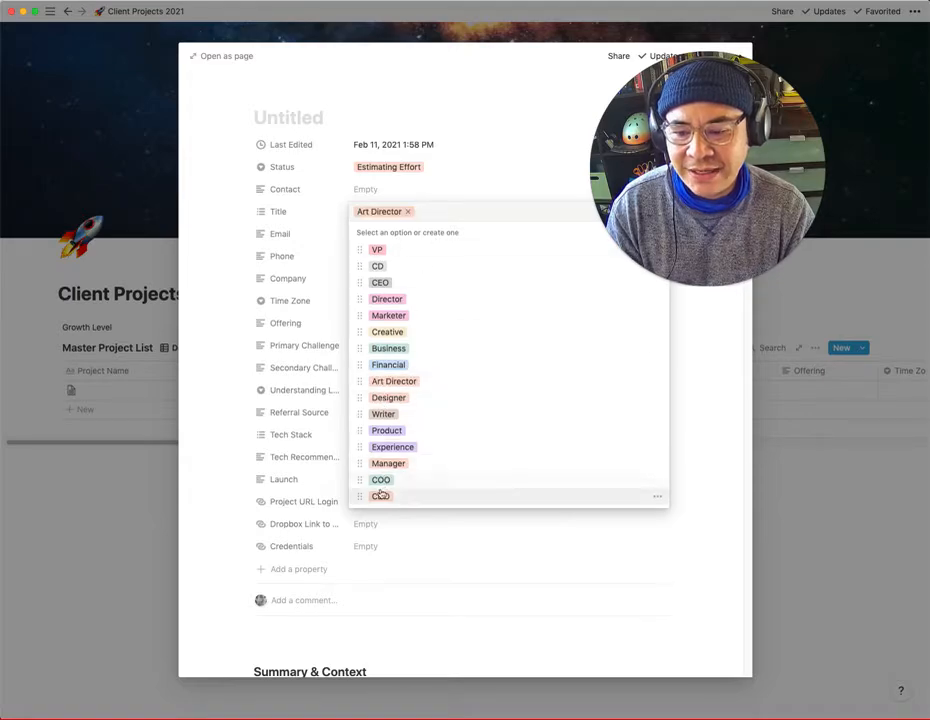
left_click(381, 419)
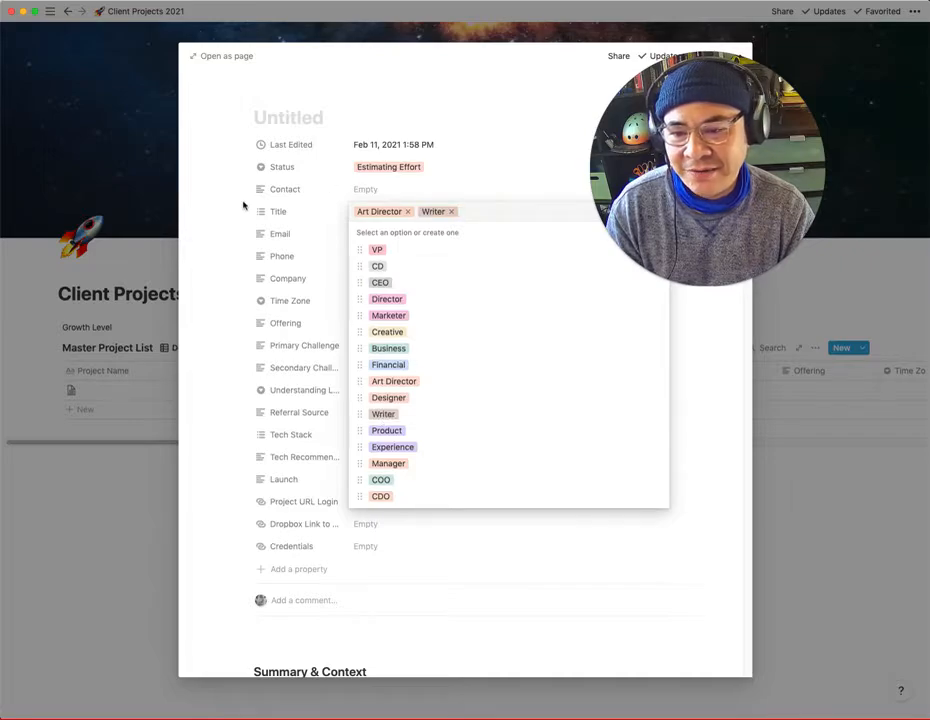
left_click(297, 224)
- Set the project's Time Zone to Eastern, leaving the Email and Company properties blank
left_click(377, 234)
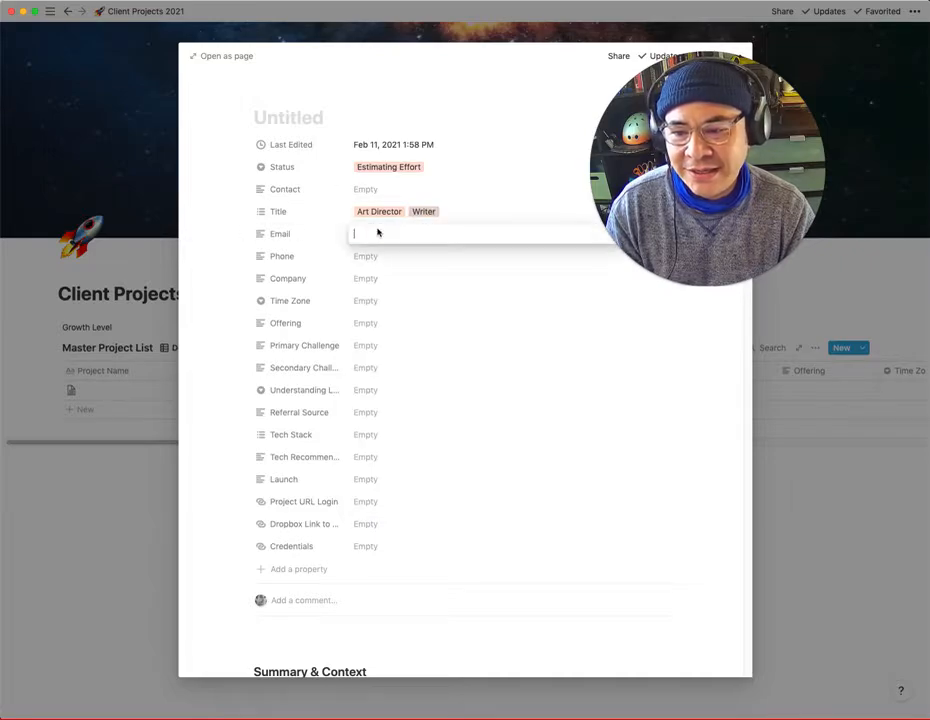
left_click(376, 280)
left_click(374, 280)
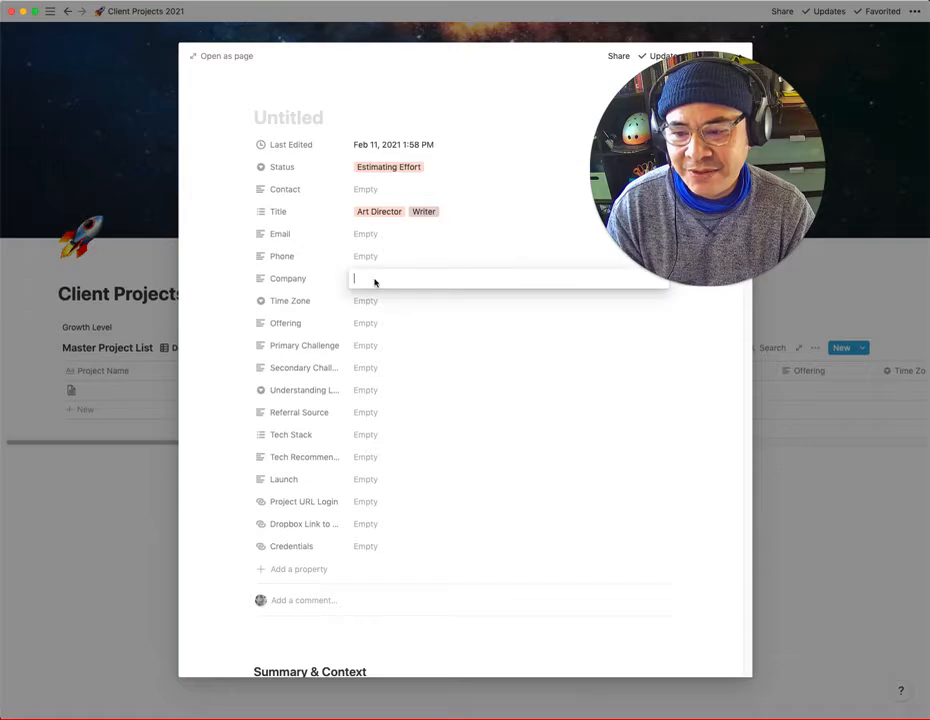
left_click(367, 300)
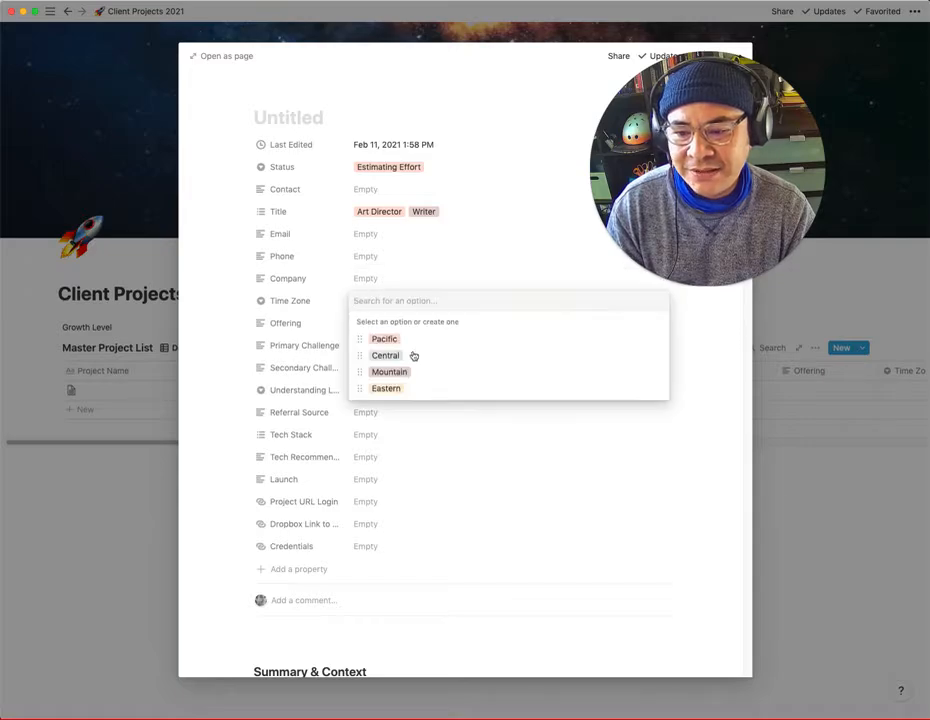
left_click(401, 391)
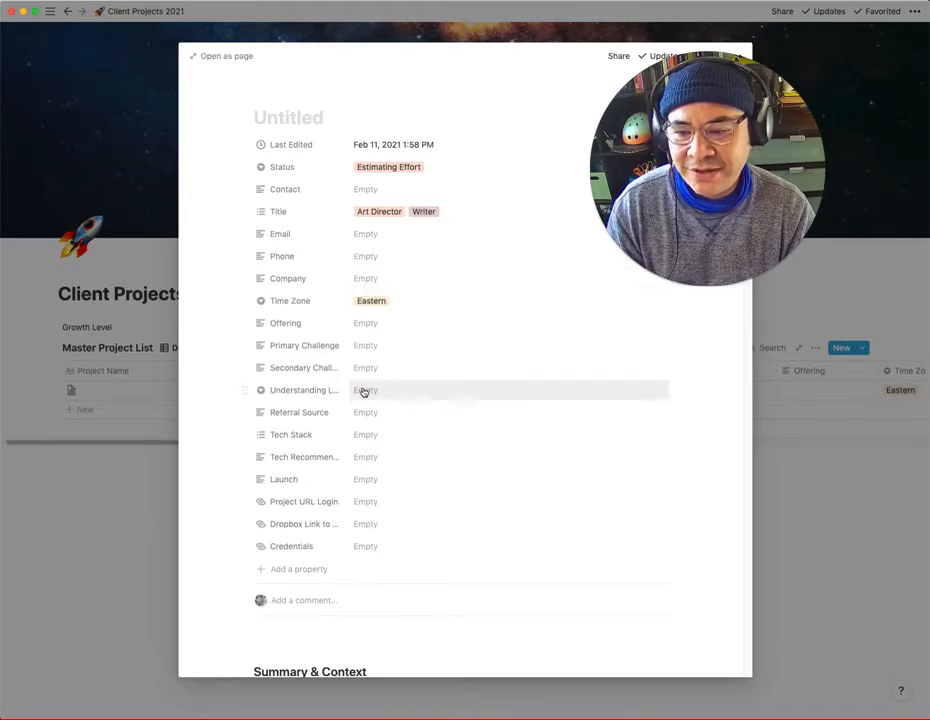
- Leave Offering and both challenge properties blank, and set the project's understanding level to High Level
left_click(373, 324)
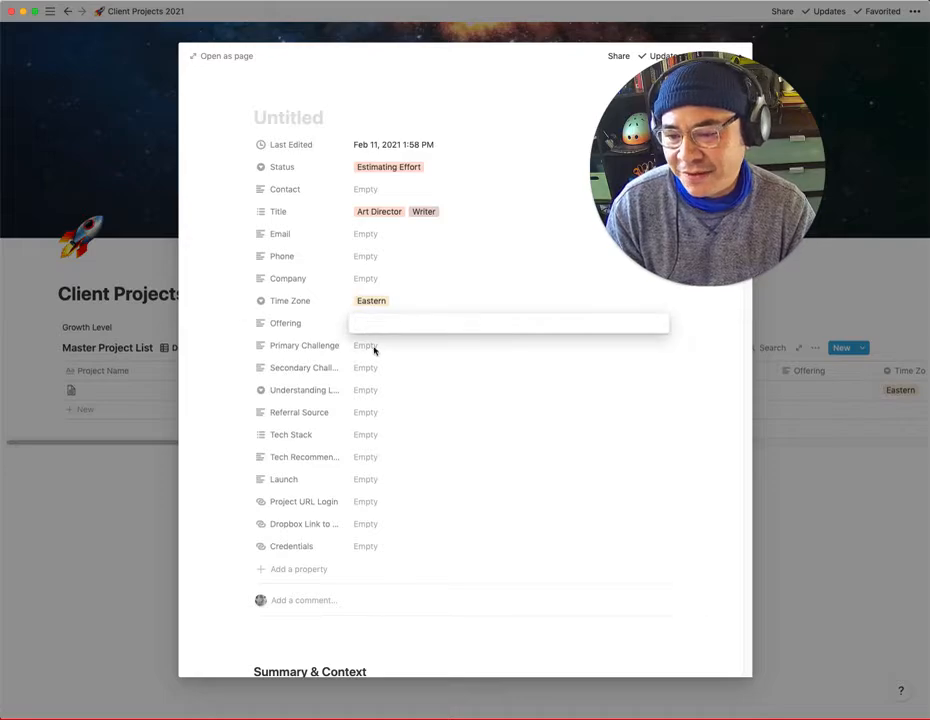
left_click(372, 349)
left_click(374, 350)
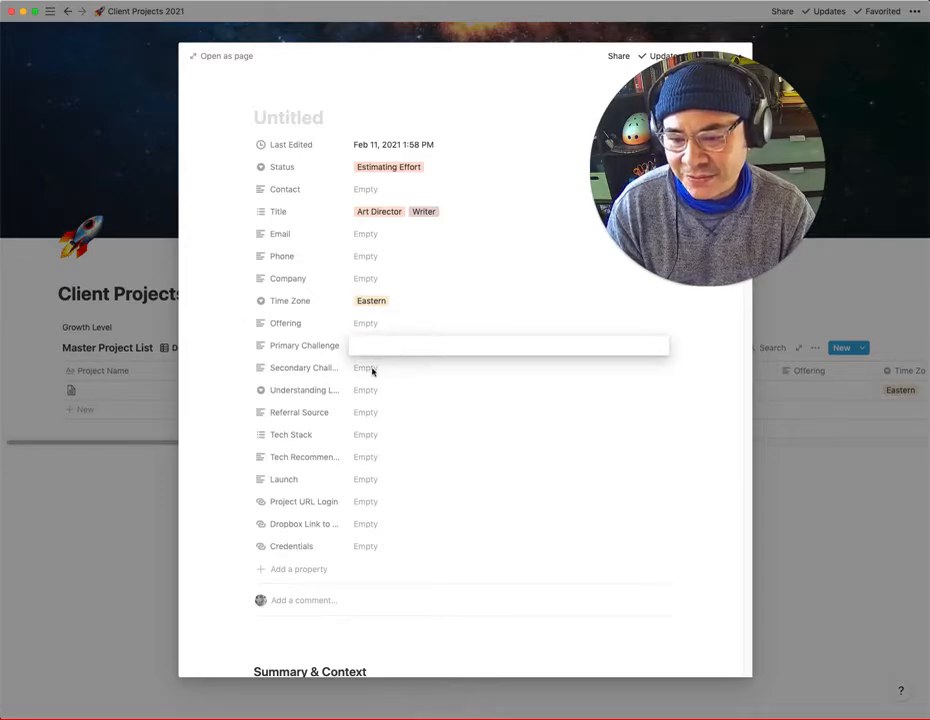
left_click(372, 370)
left_click(372, 370)
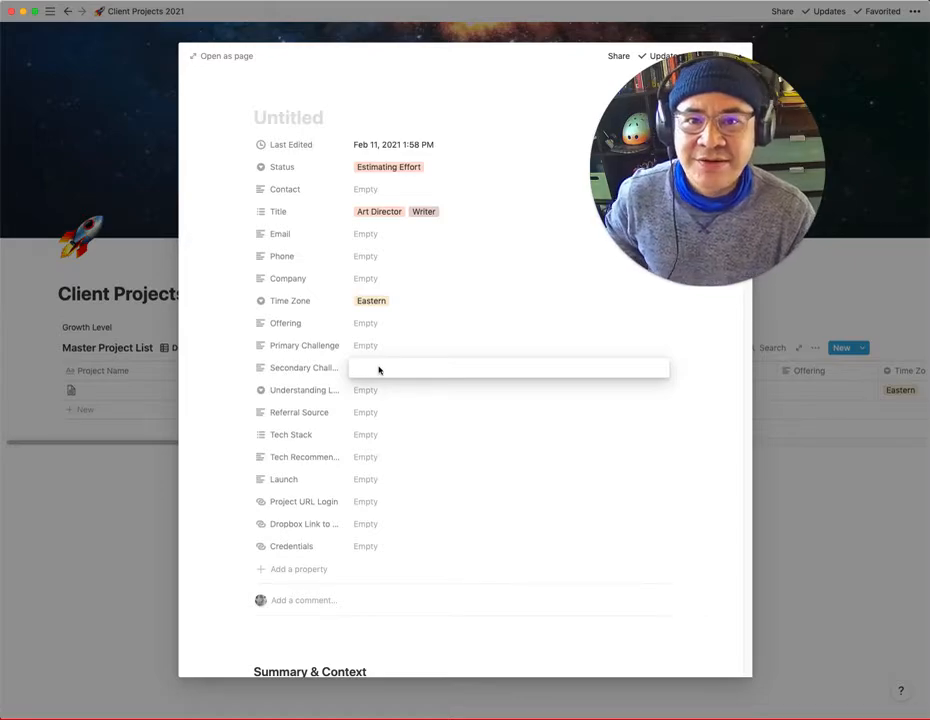
left_click(369, 390)
left_click(369, 390)
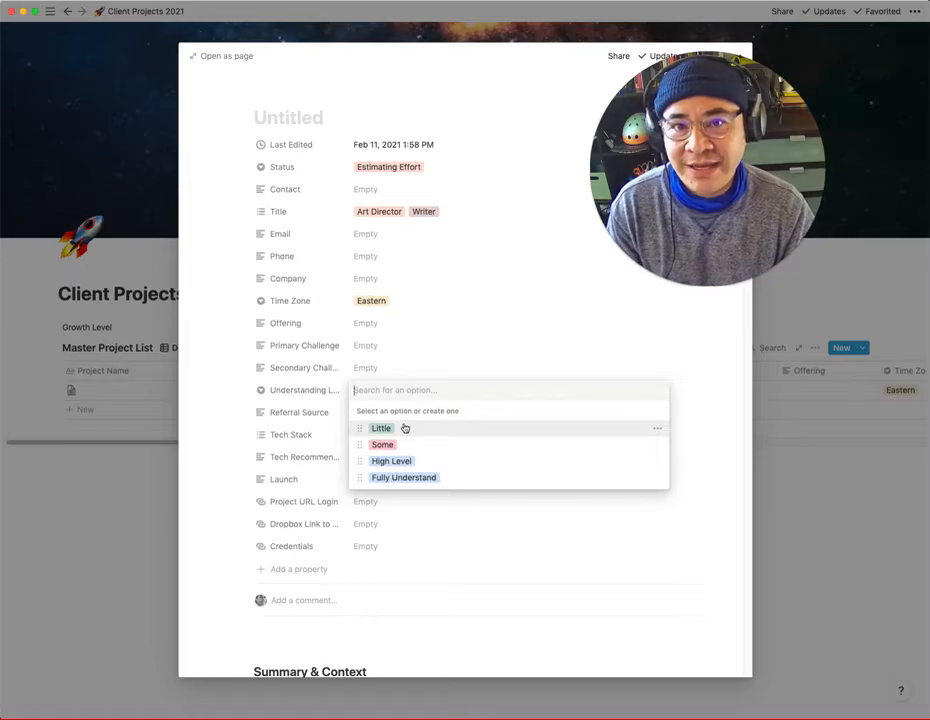
left_click(440, 461)
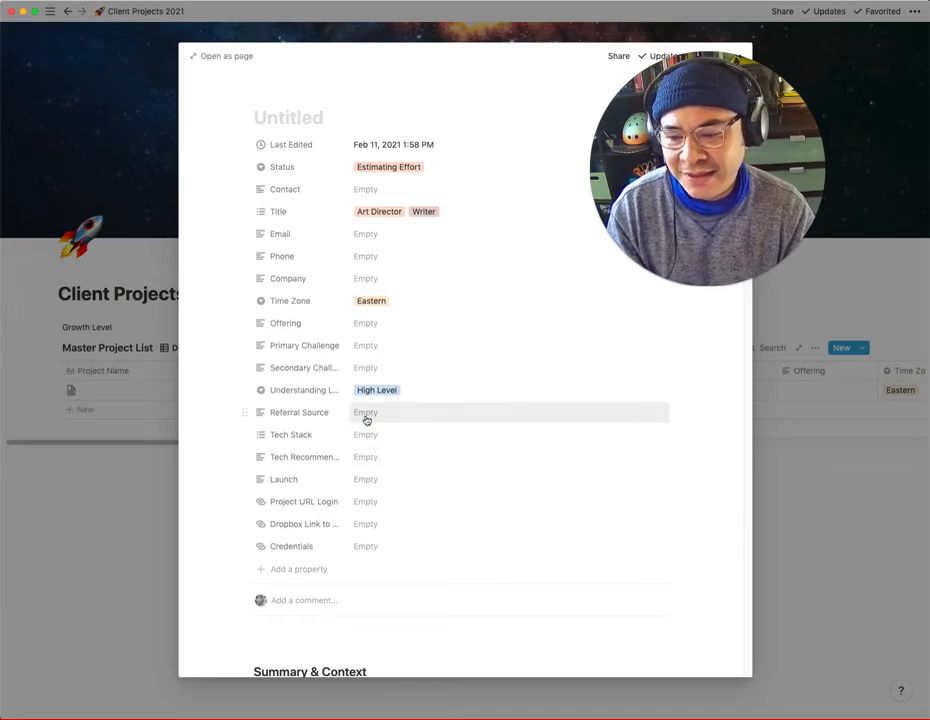
- Add Shopify and Facebook Ads to the project's Tech Stack, leaving Referral Source blank
left_click(401, 414)
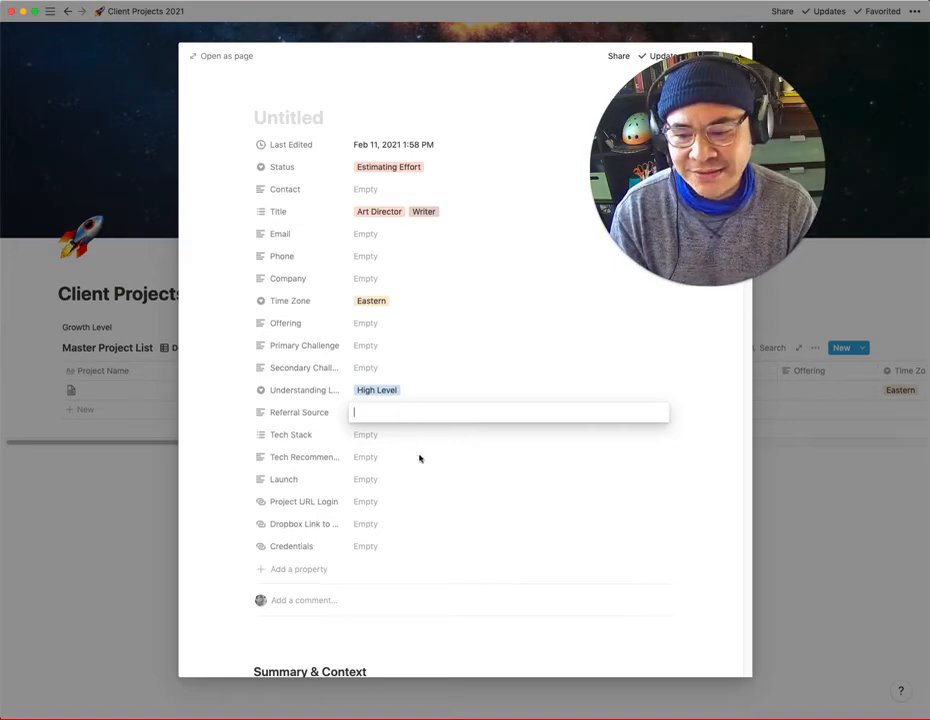
left_click(372, 440)
left_click(368, 437)
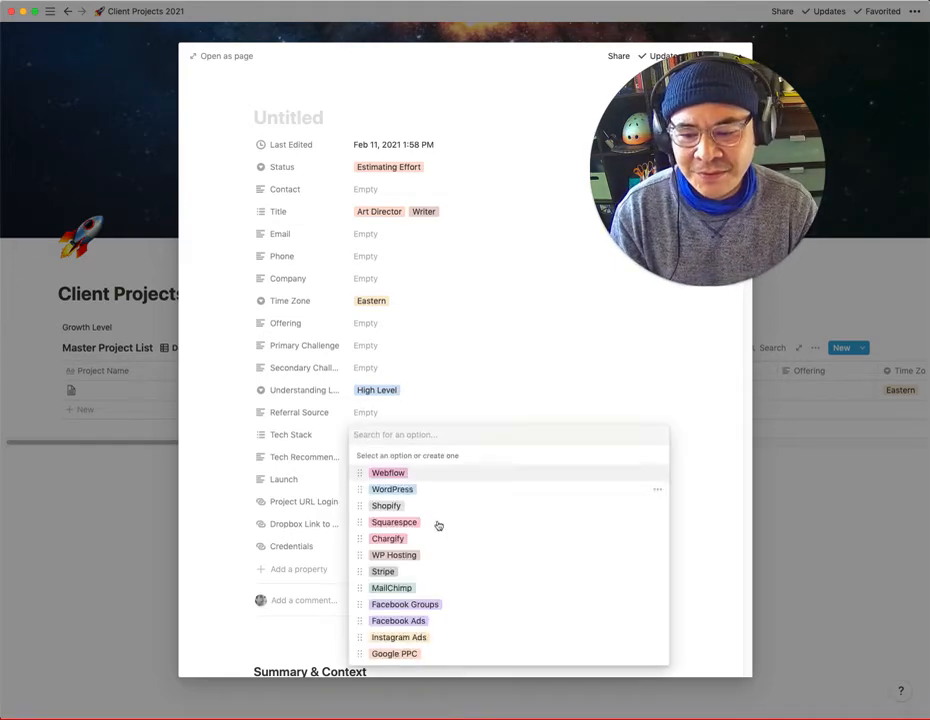
left_click(387, 506)
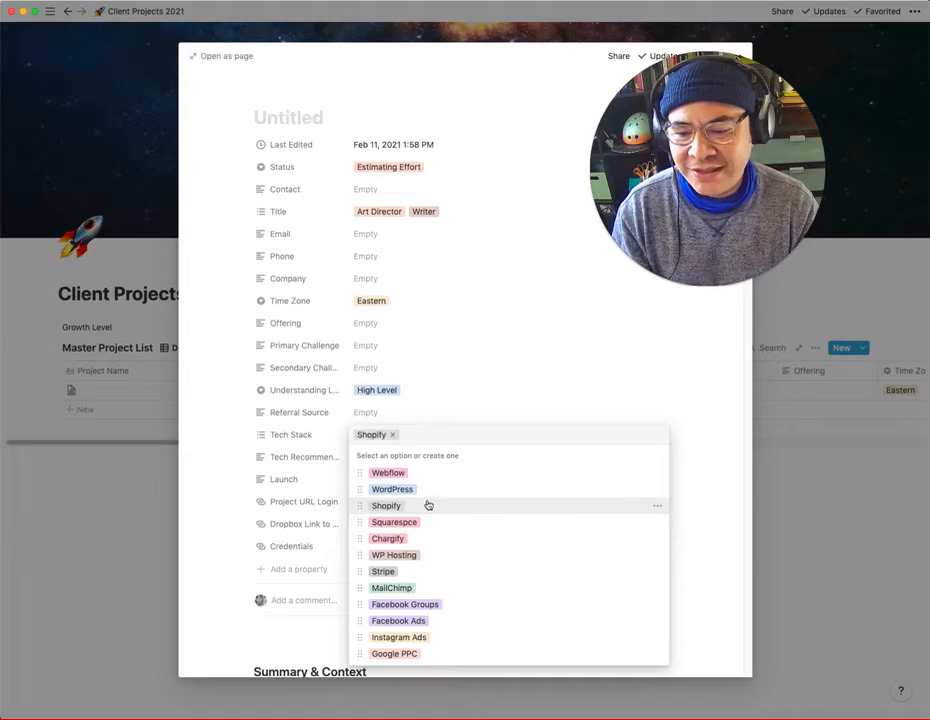
left_click(393, 622)
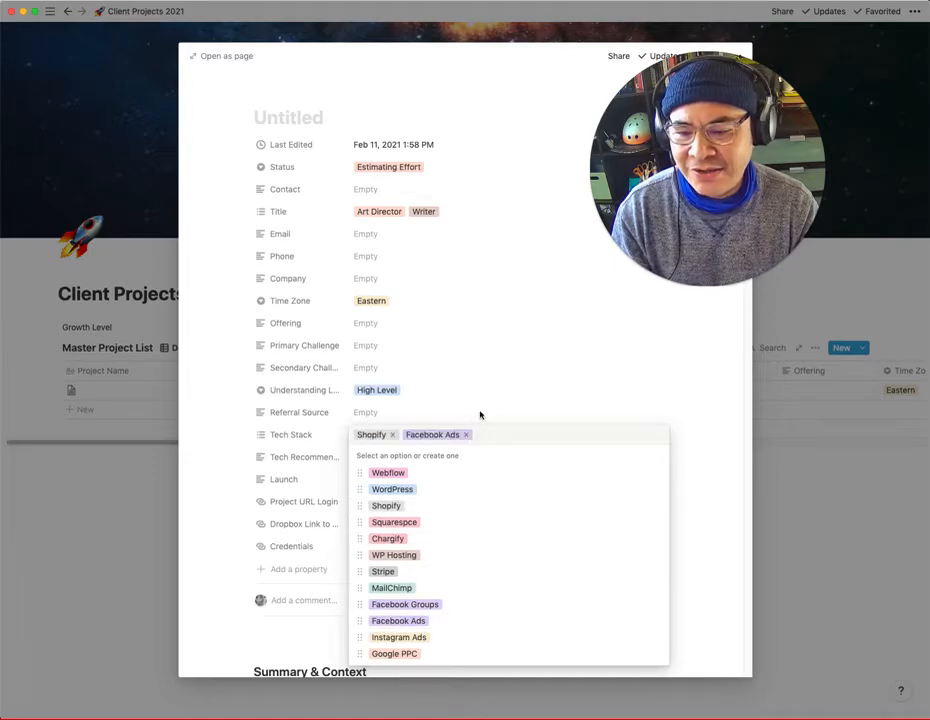
key("Escape")
- Look through the remaining project properties, from the tech recommendation and Launch to Project URL Login and Credentials, without filling them in
left_click(395, 461)
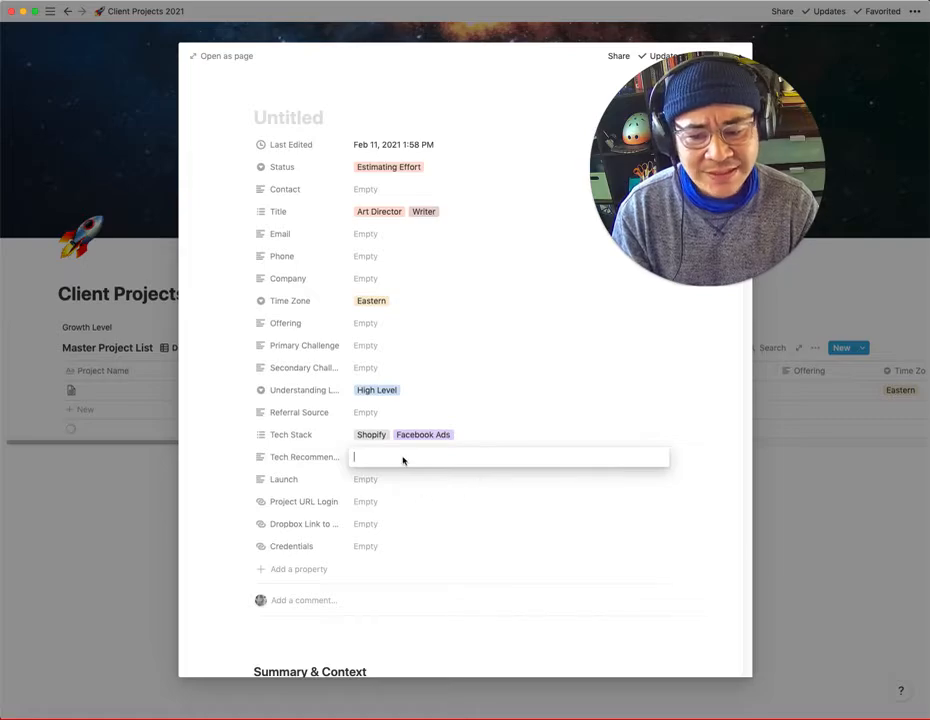
left_click(371, 486)
left_click(371, 486)
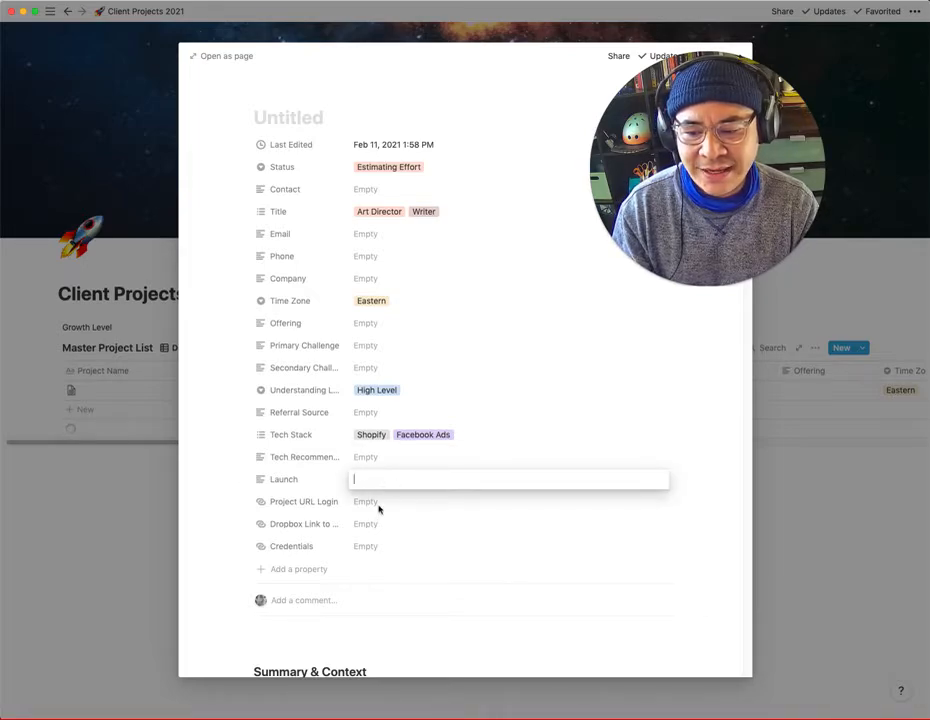
left_click(354, 501)
scroll(354, 501, "down", 1)
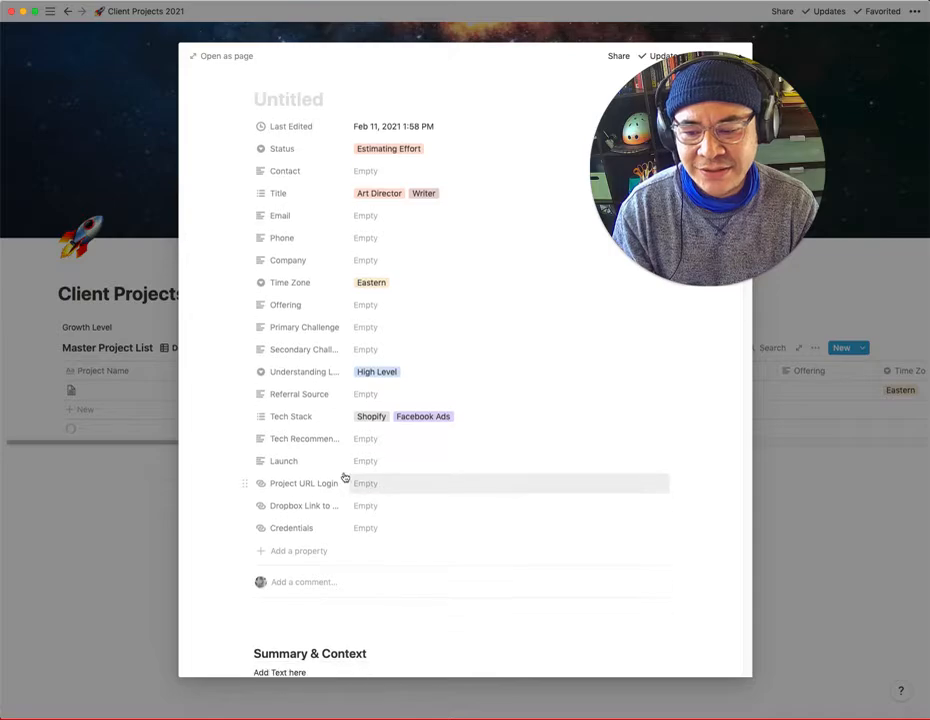
left_click(366, 528)
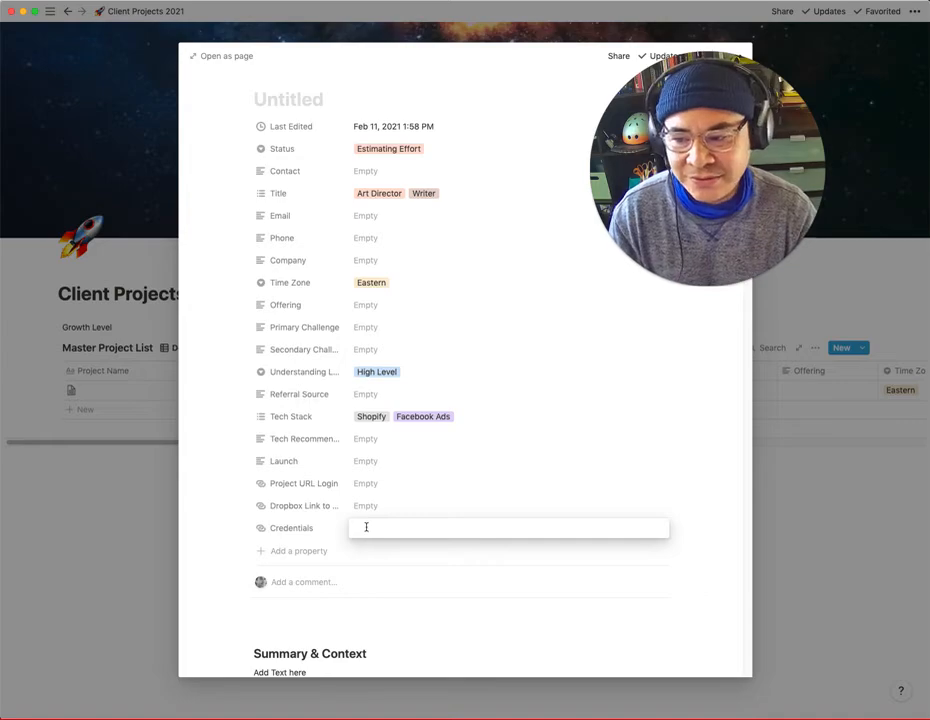
left_click(222, 536)
- Review the template's body sections from Summary & Context through Deliverables to the Schedule calendar
scroll(221, 533, "down", 1)
scroll(221, 533, "down", 3)
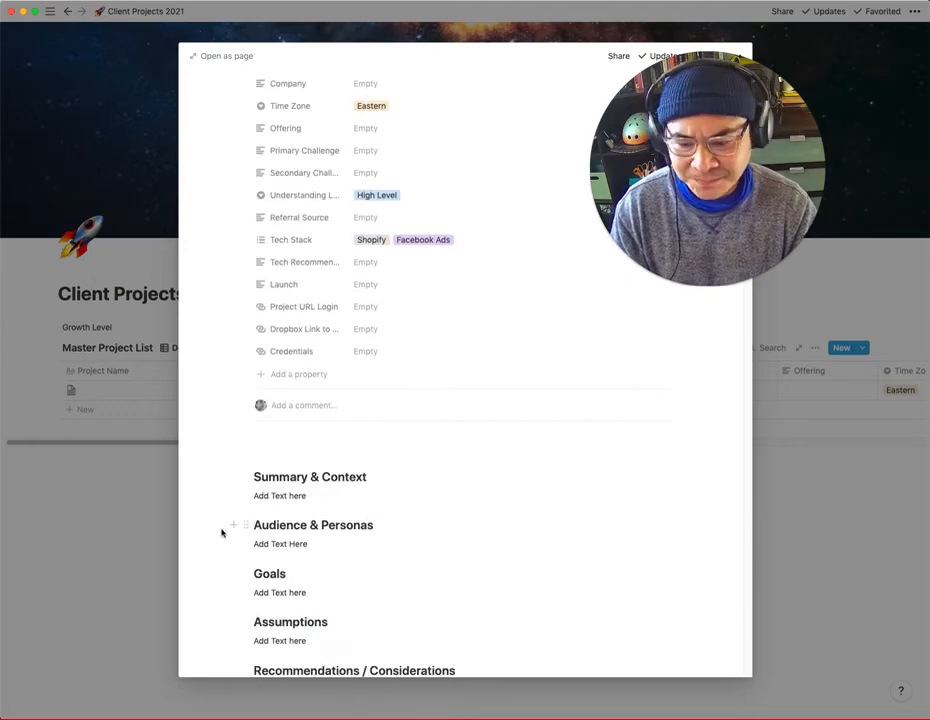
scroll(222, 533, "down", 5)
scroll(222, 532, "down", 1)
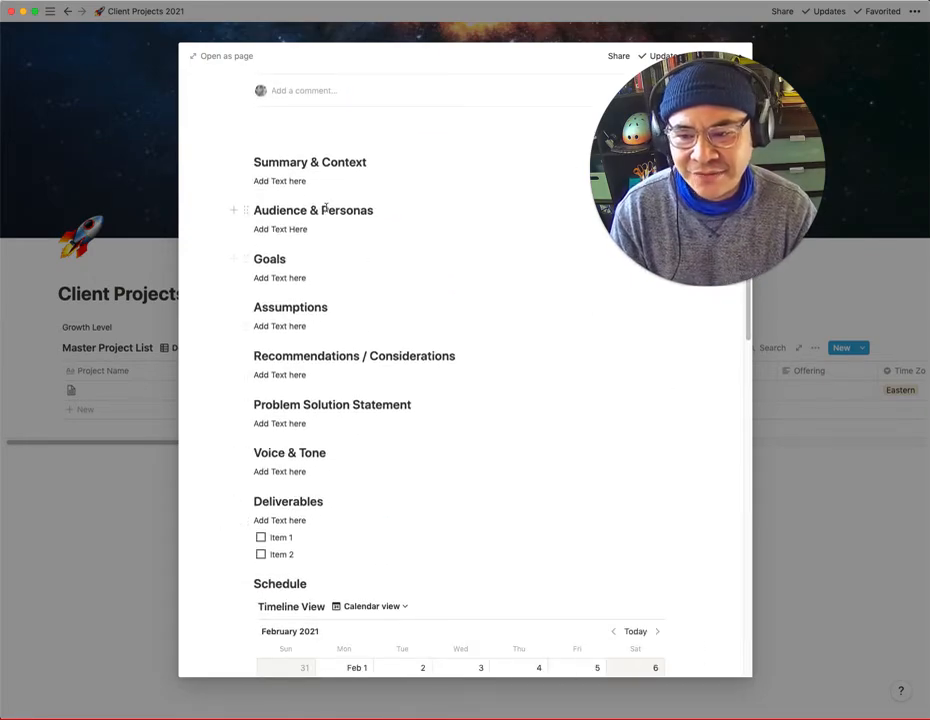
scroll(331, 265, "down", 1)
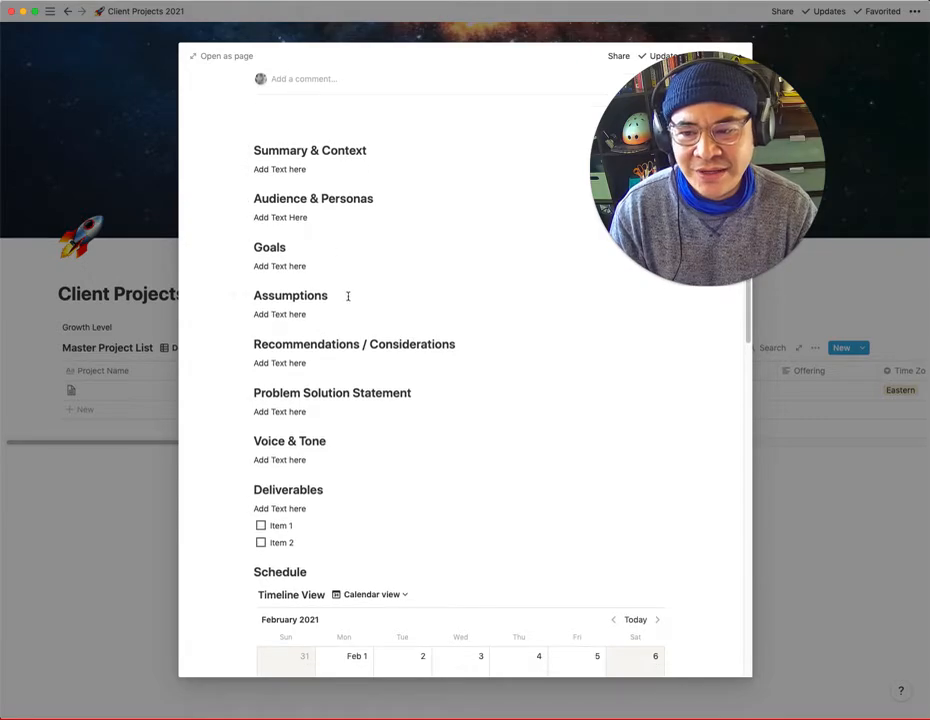
scroll(266, 303, "down", 1)
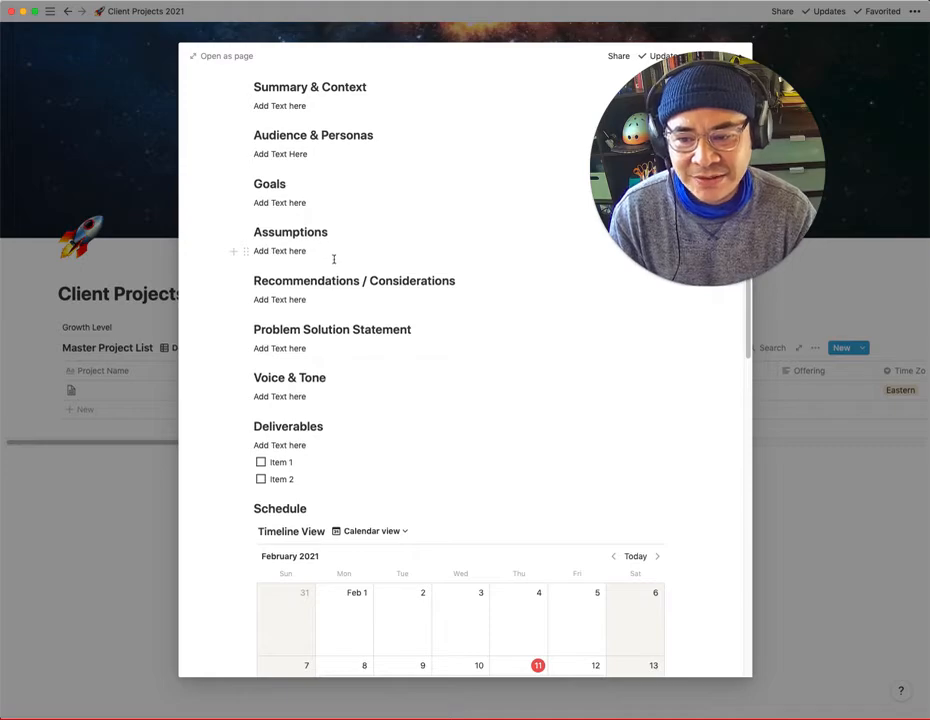
scroll(326, 272, "down", 1)
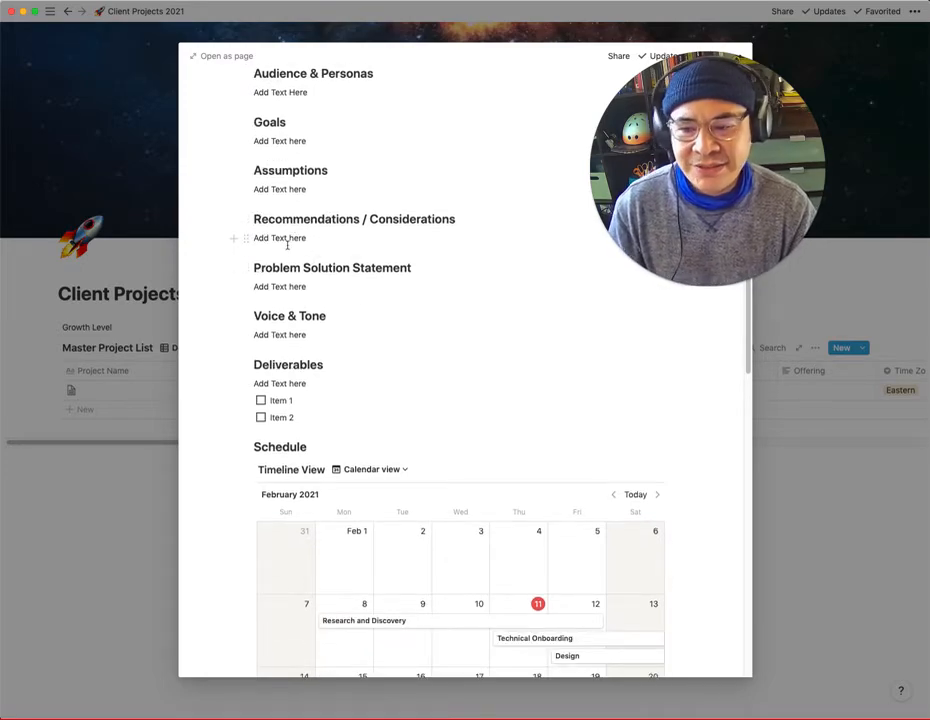
scroll(285, 245, "down", 2)
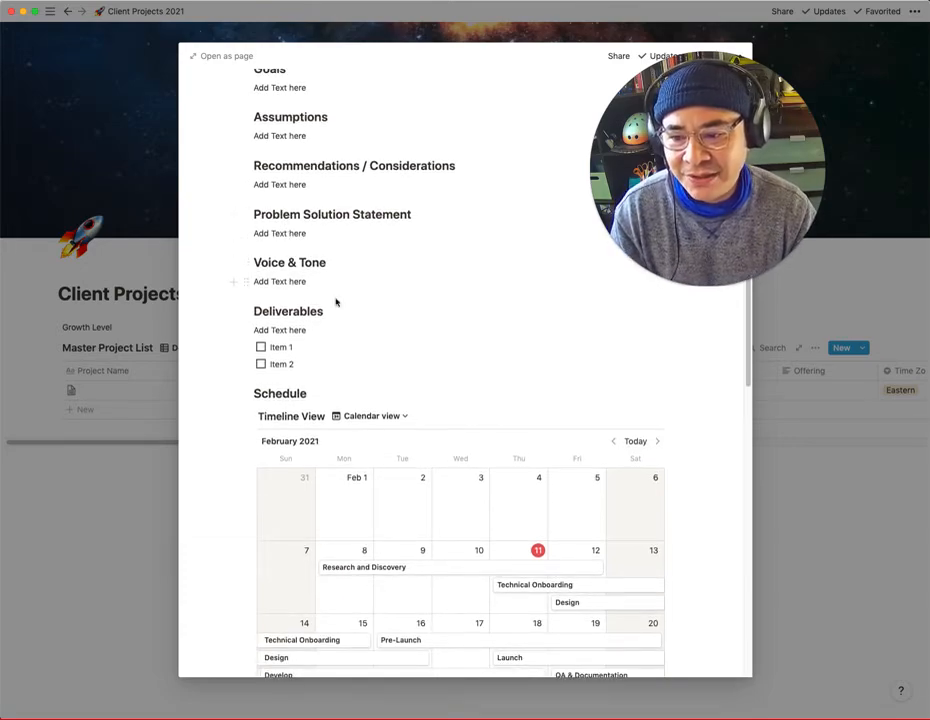
scroll(276, 273, "down", 1)
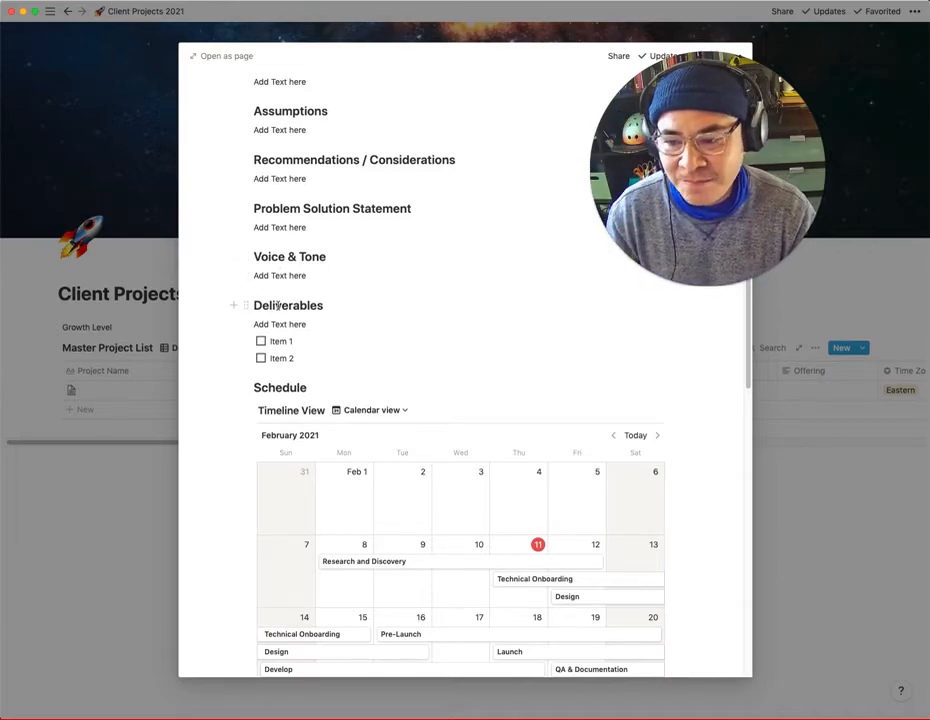
- Switch the project's Schedule database from the calendar to its List view
scroll(436, 370, "down", 5)
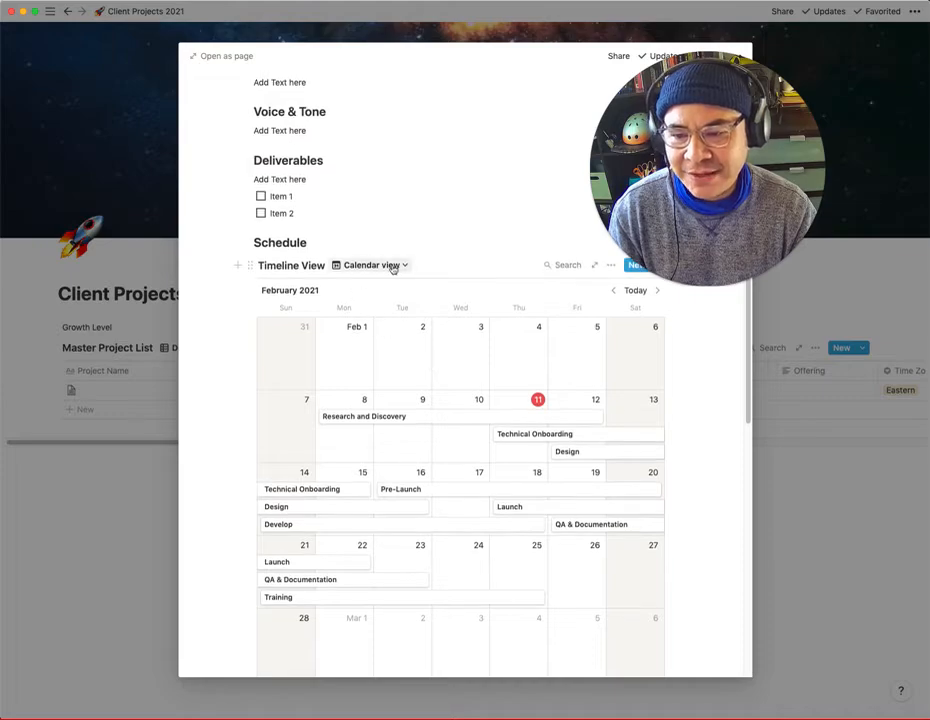
left_click(392, 266)
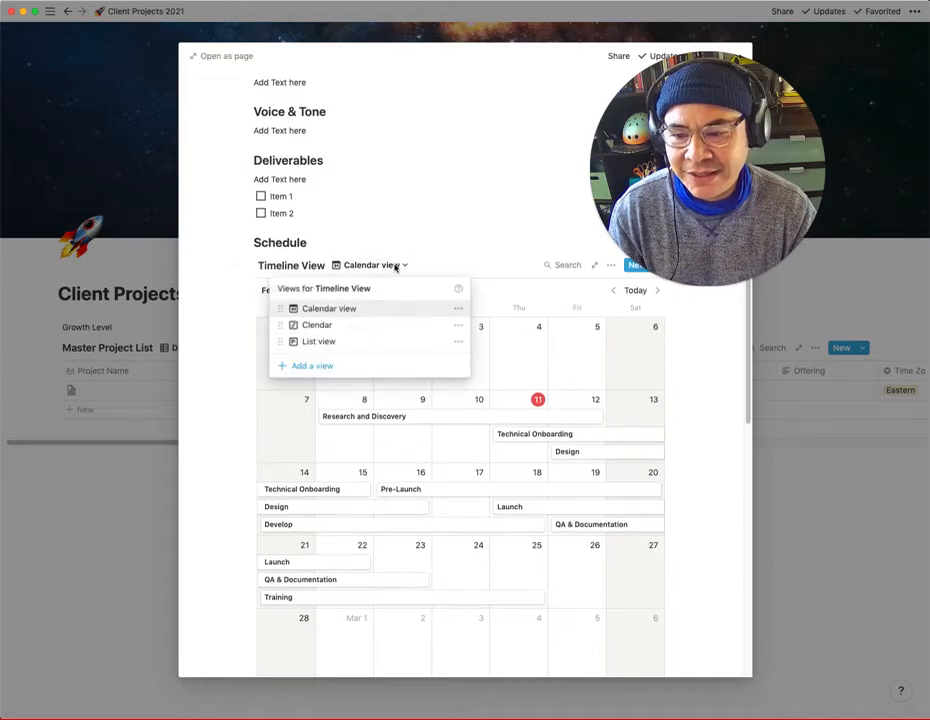
left_click(380, 340)
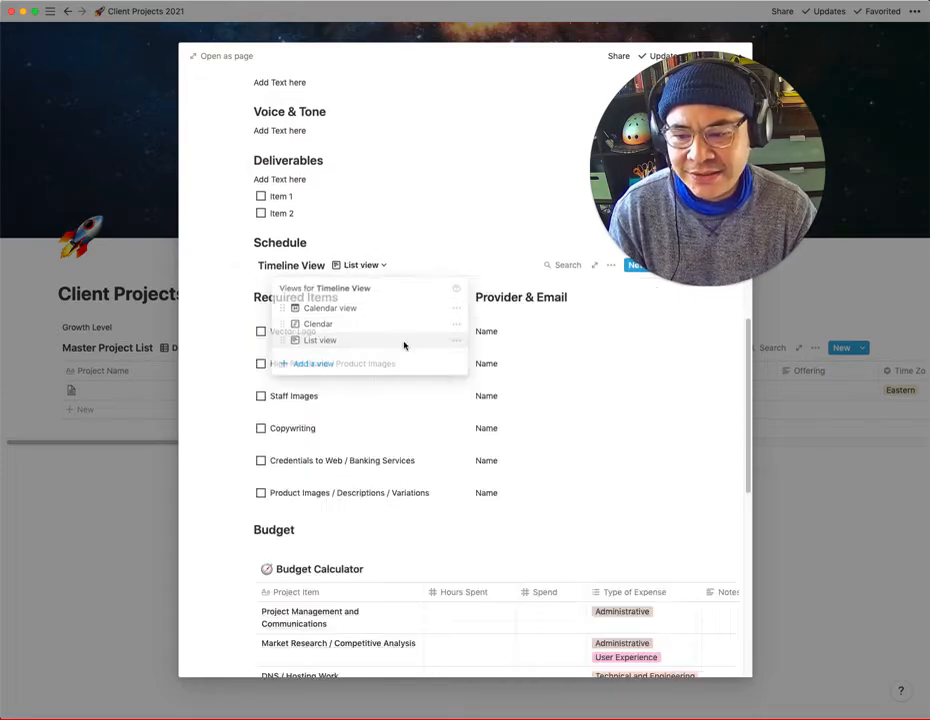
- Switch the Schedule to the Clendar timeline view and shorten the Pre-Launch phase to end on February 19
left_click(366, 266)
left_click(320, 325)
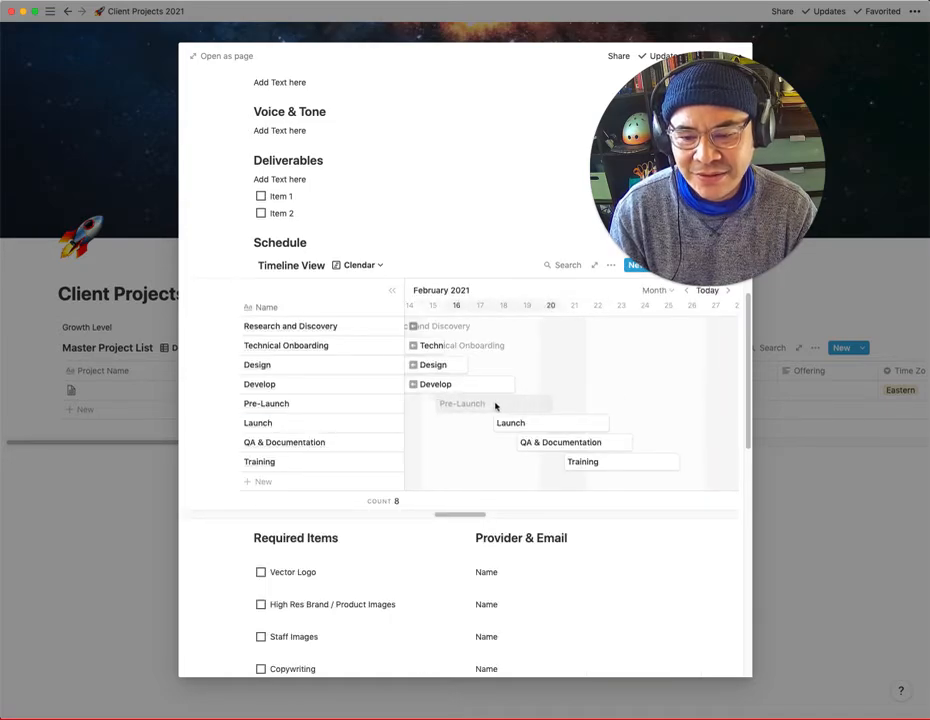
left_click(500, 405)
mouse_move(560, 402)
left_mouse_down()
mouse_move(691, 403)
mouse_move(543, 400)
left_mouse_up()
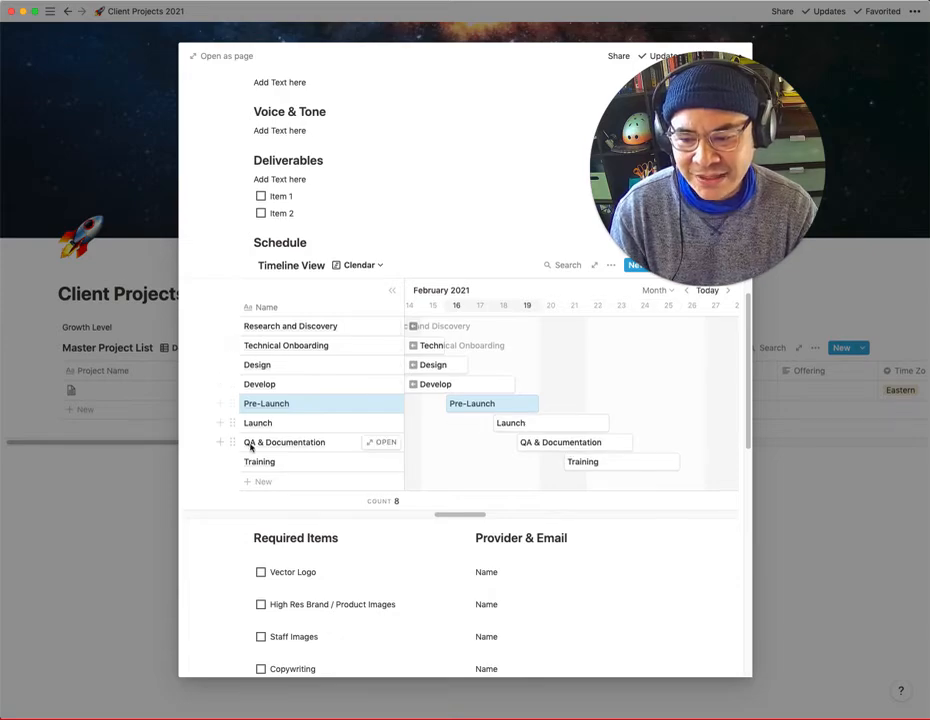
- Review the Required Items checklist with its Provider & Email column, the Budget Calculator table and the Meeting Notes section
scroll(375, 463, "down", 3)
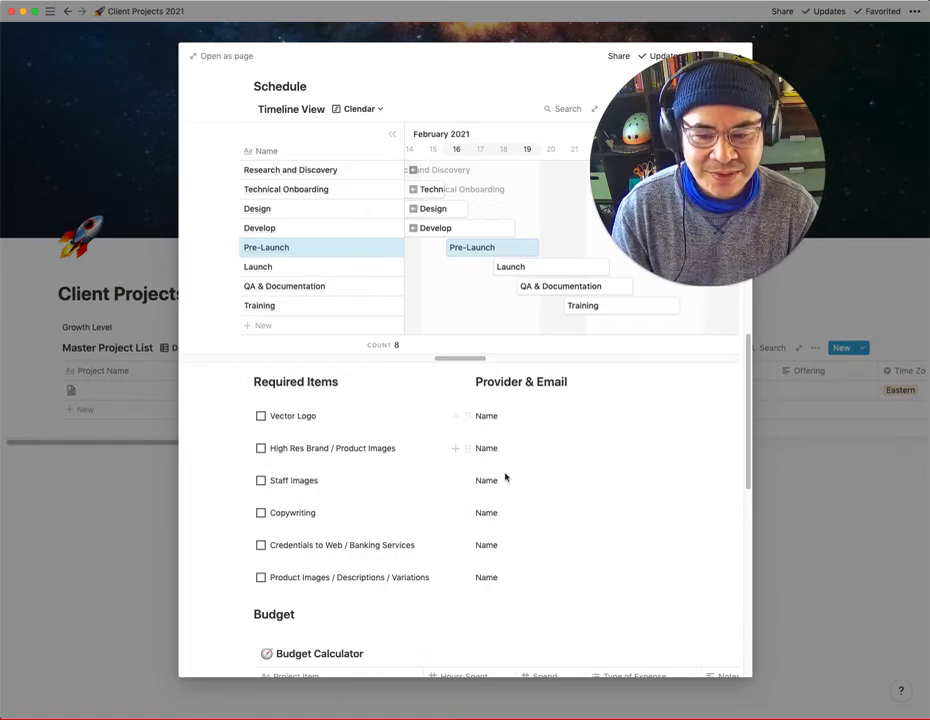
scroll(322, 442, "down", 2)
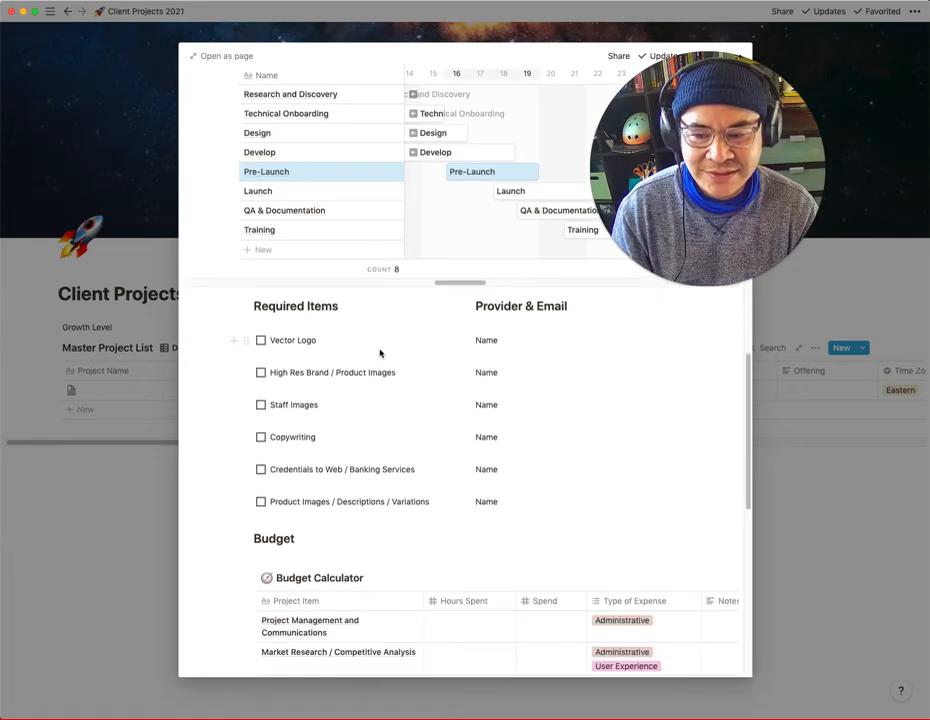
scroll(531, 467, "down", 2)
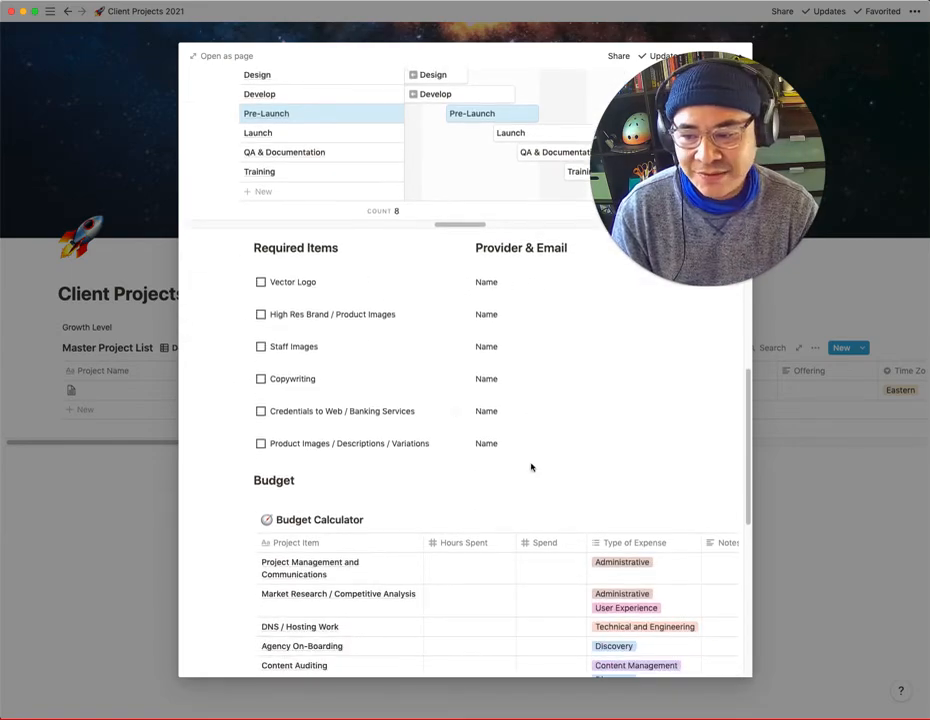
scroll(531, 467, "down", 3)
scroll(530, 466, "down", 1)
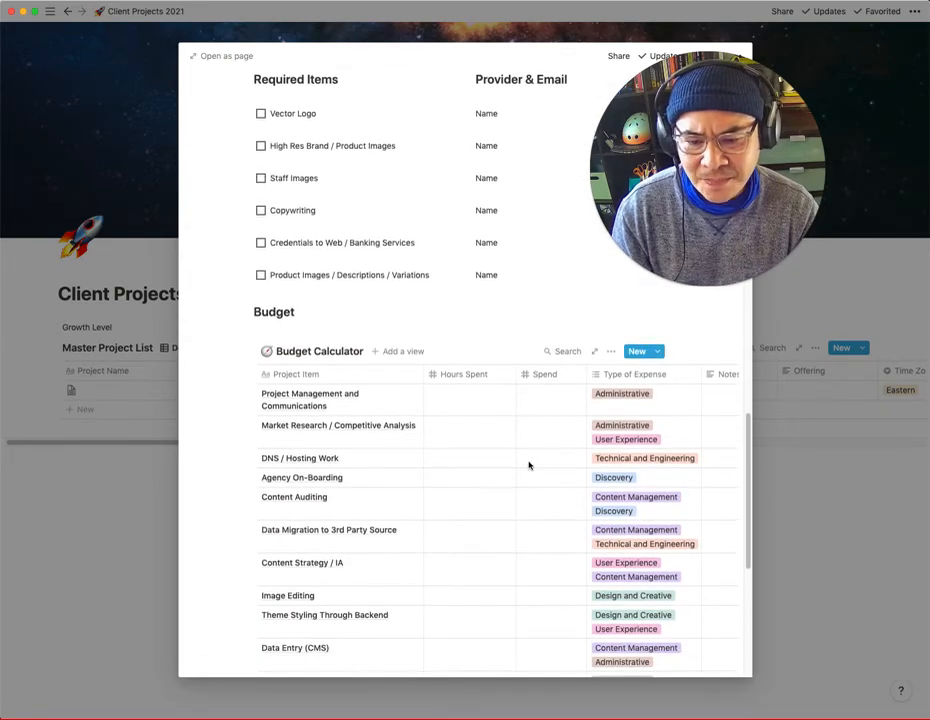
scroll(497, 433, "down", 10)
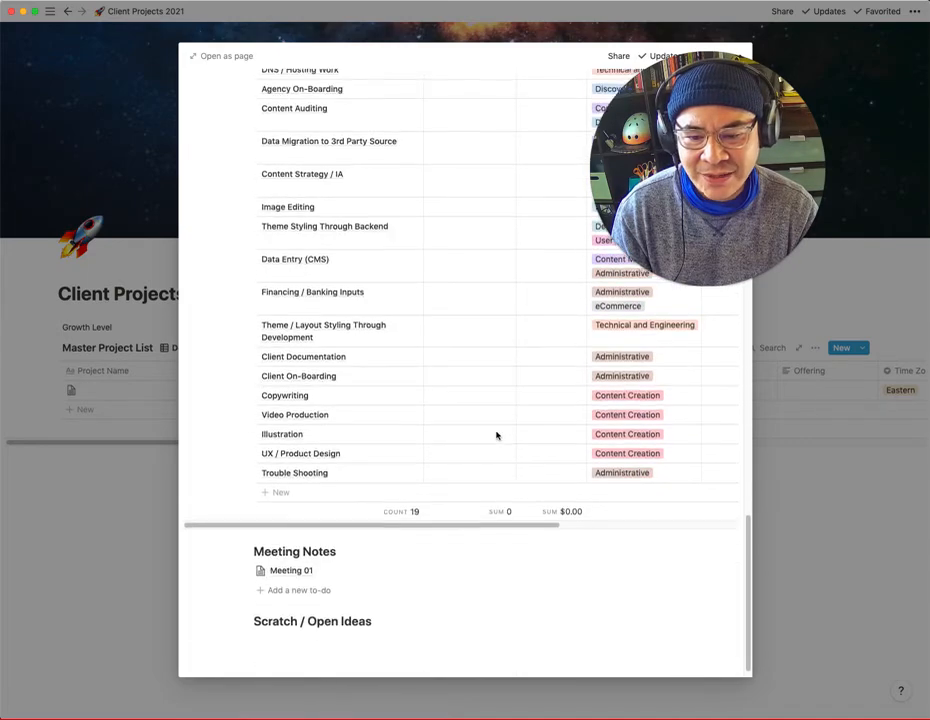
scroll(497, 434, "up", 2)
scroll(568, 565, "up", 3)
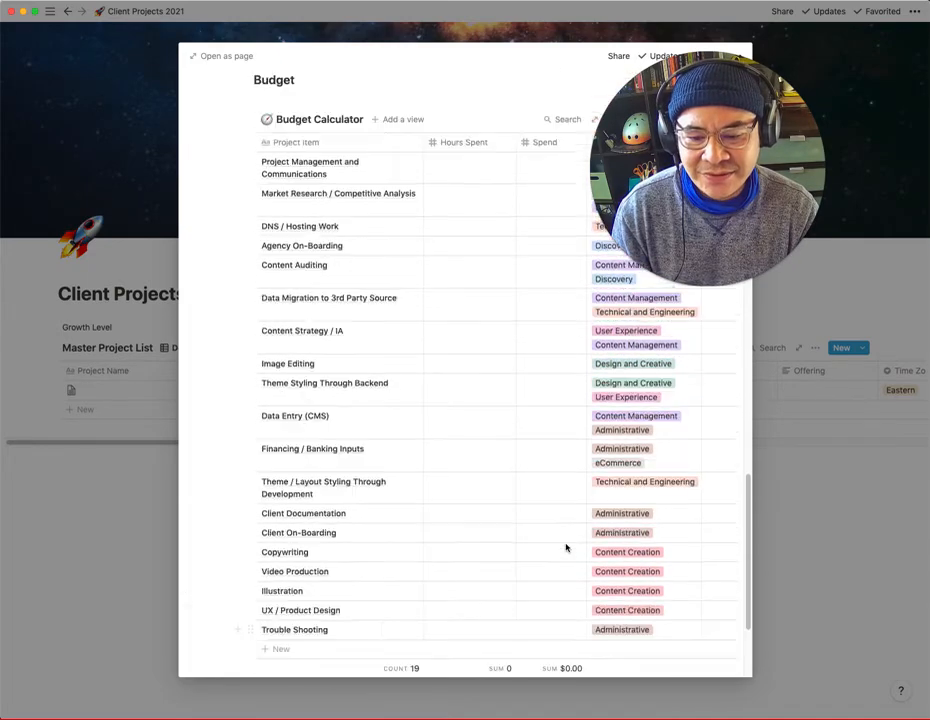
scroll(566, 548, "up", 5)
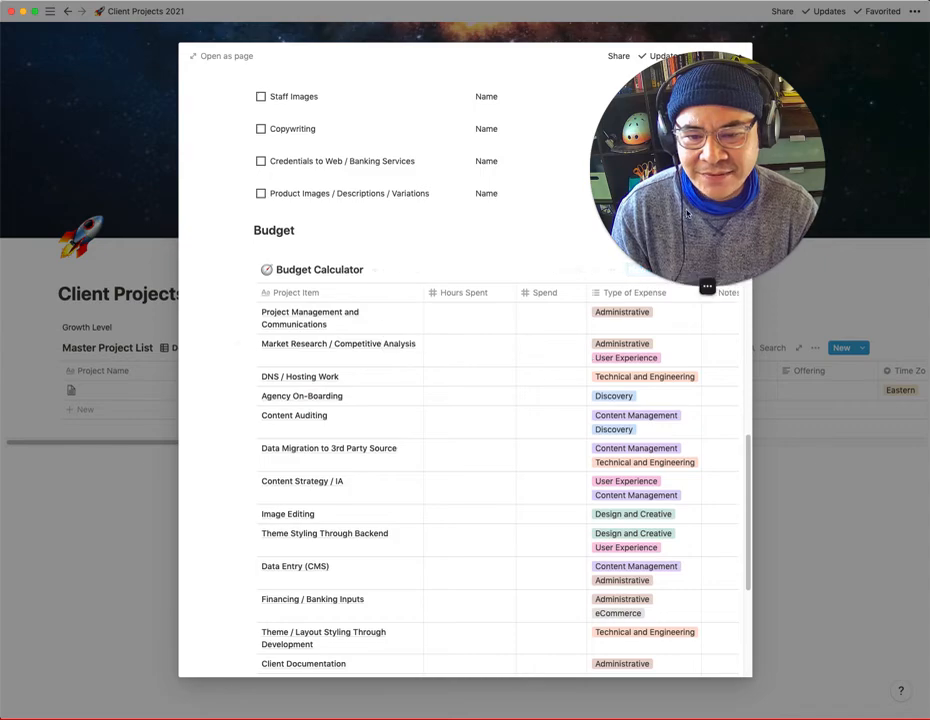
scroll(608, 336, "down", 5)
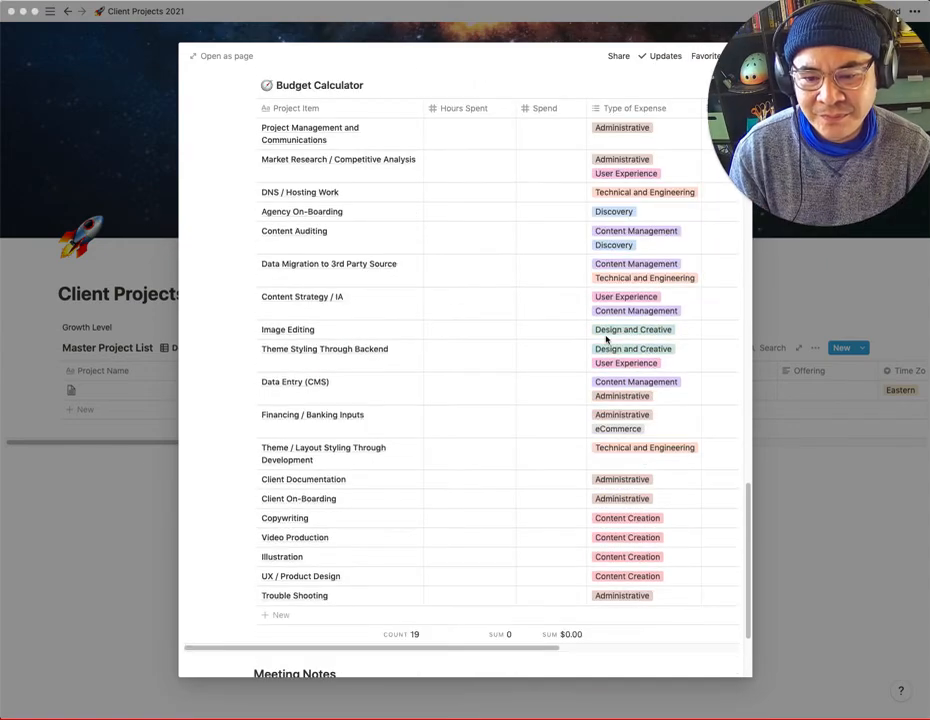
scroll(545, 464, "down", 2)
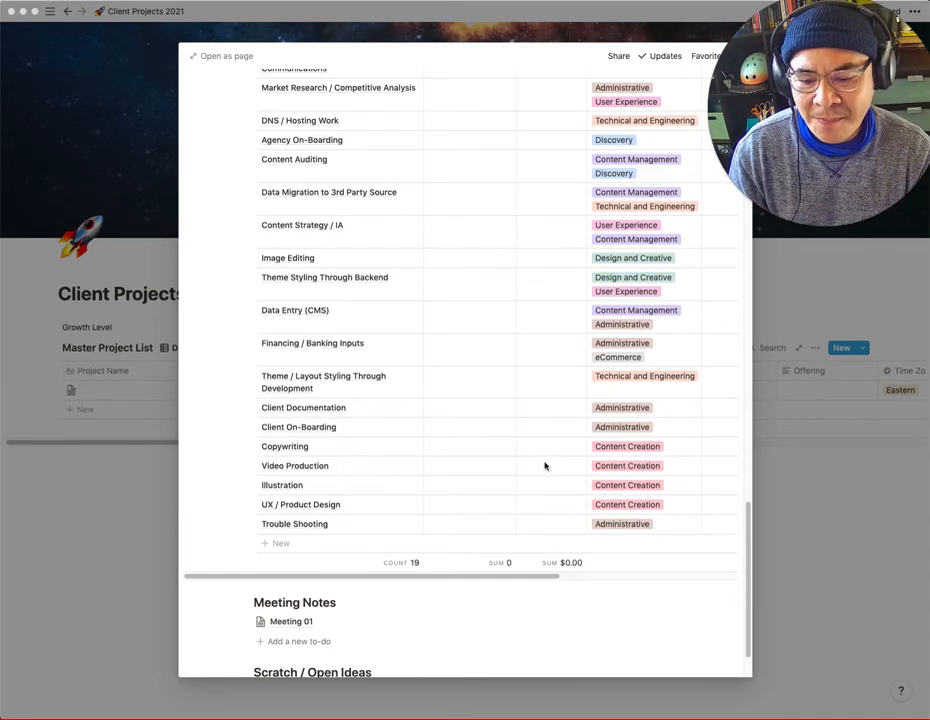
scroll(545, 466, "up", 2)
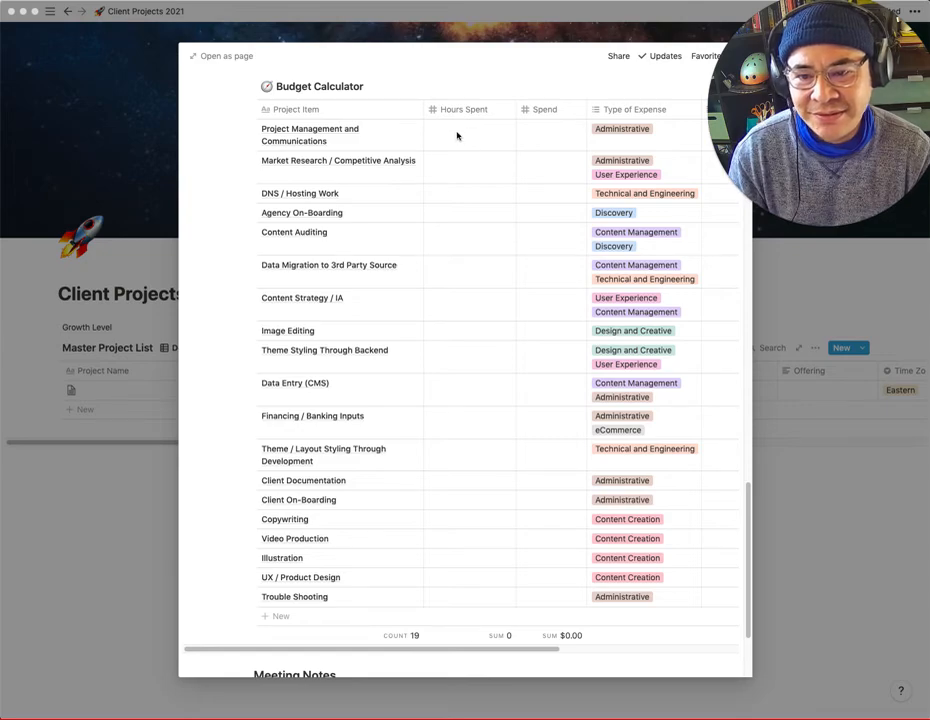
- In the Budget Calculator, enter a Spend of 500 for Project Management and Communications and replace it with 1000
left_click(556, 139)
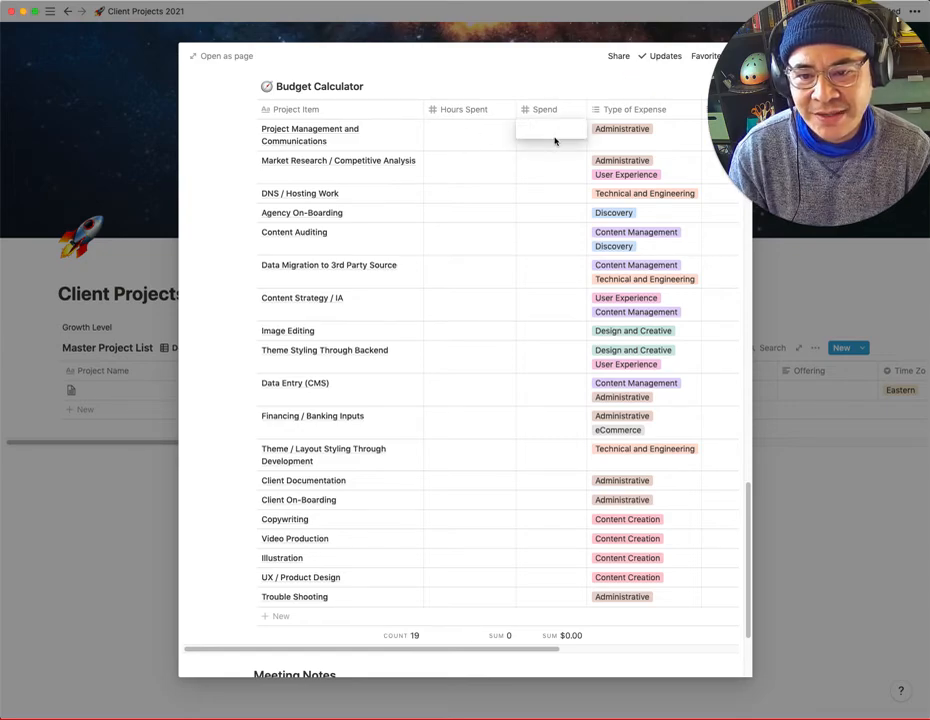
type("500")
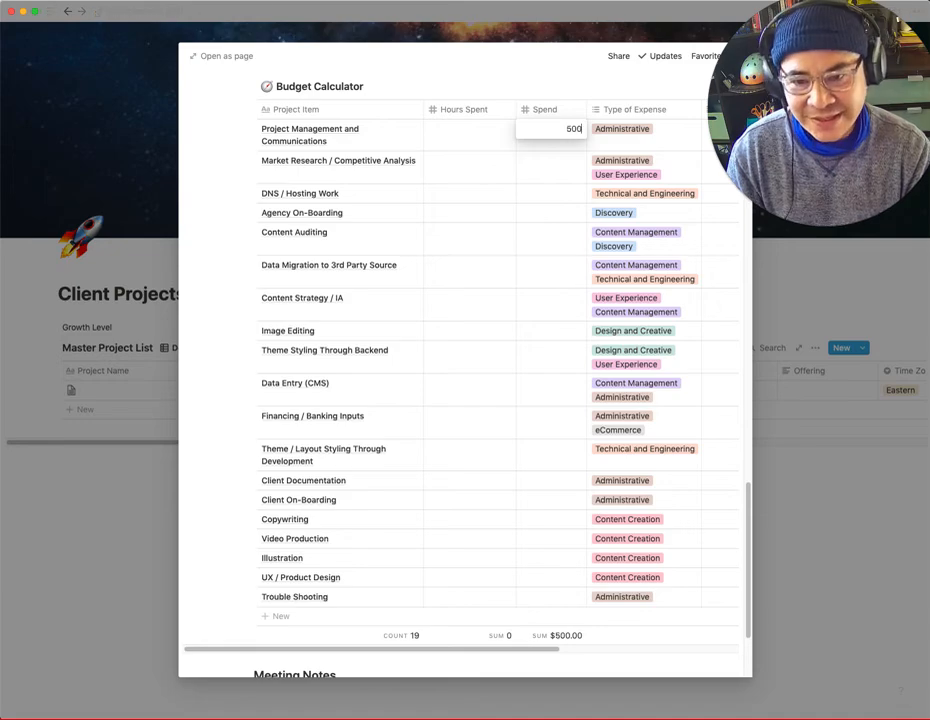
key("Return")
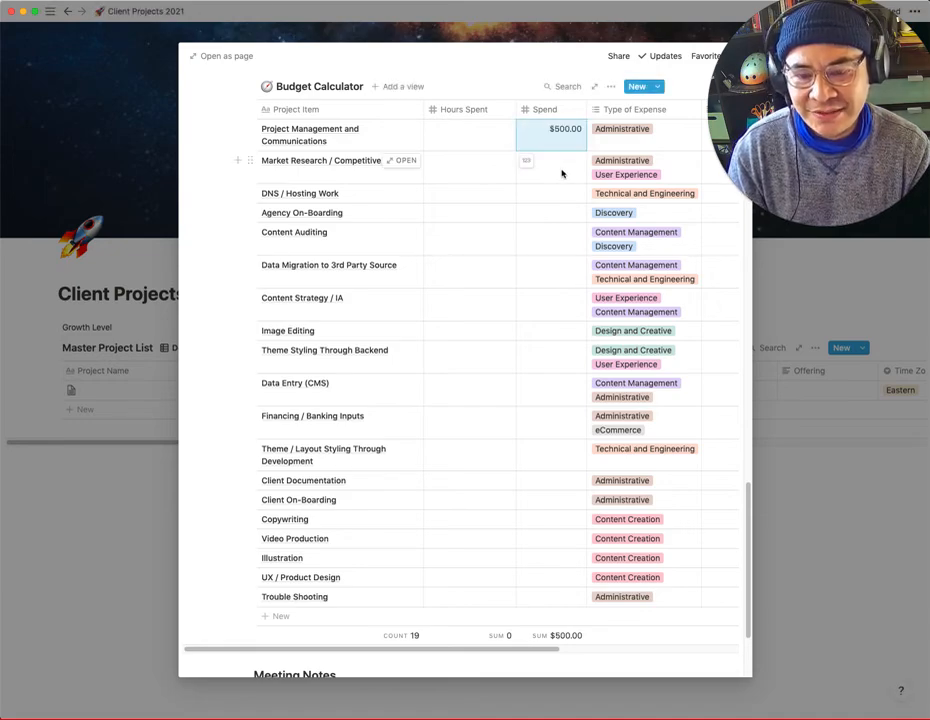
type("1000")
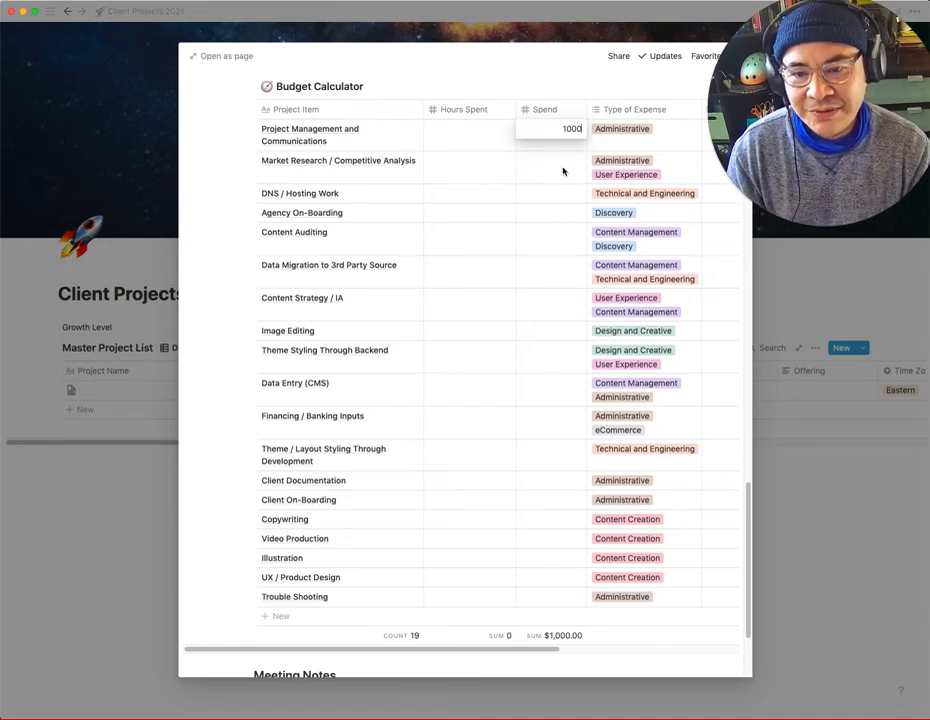
key("Return")
- Set the Spend for Market Research / Competitive Analysis to 500
left_click(565, 174)
type("500")
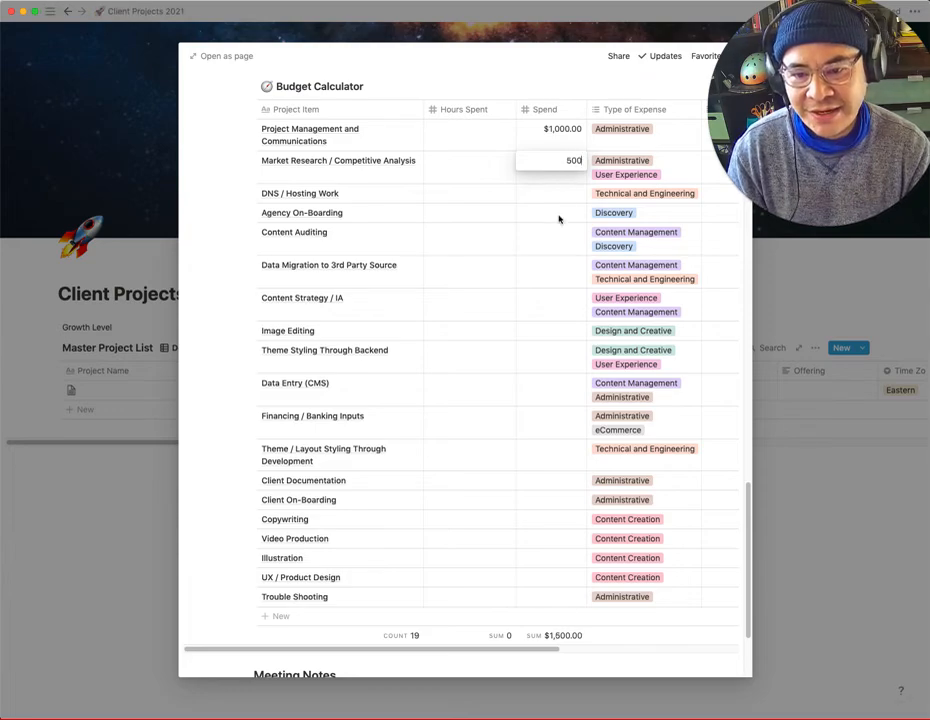
key("Return")
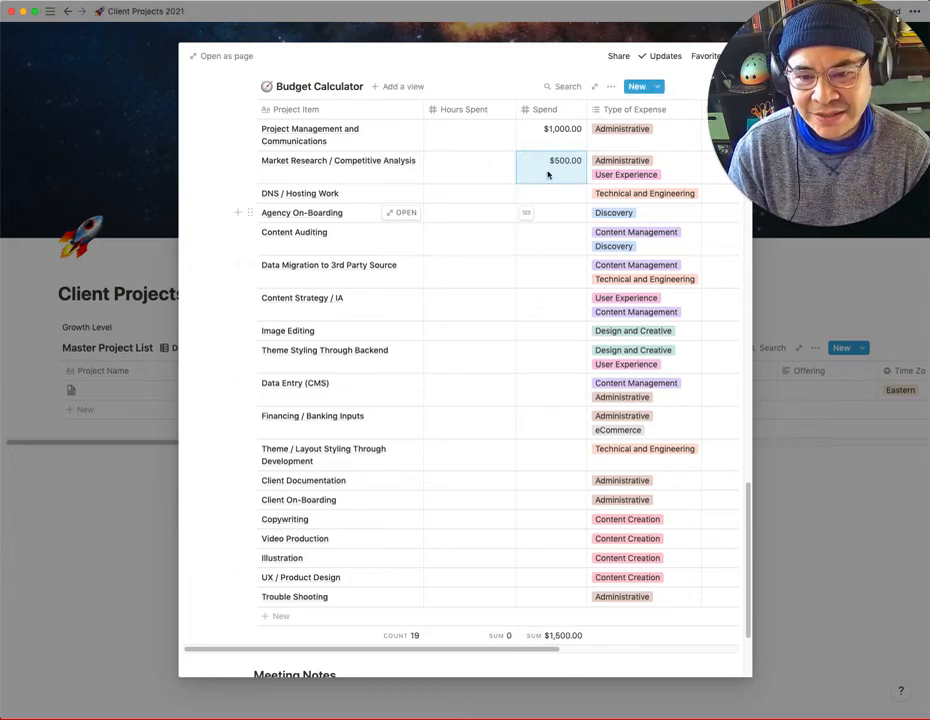
- Look at the empty area under Scratch / Open Ideas and open the Meeting 01 page in Meeting Notes
scroll(505, 538, "down", 2)
scroll(497, 533, "down", 2)
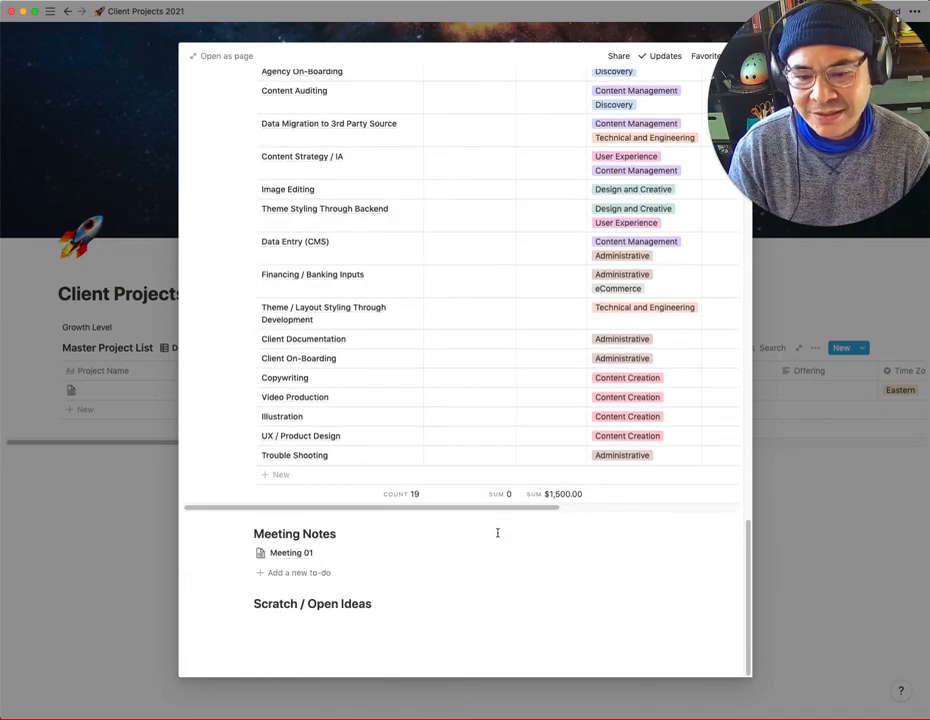
left_click(323, 628)
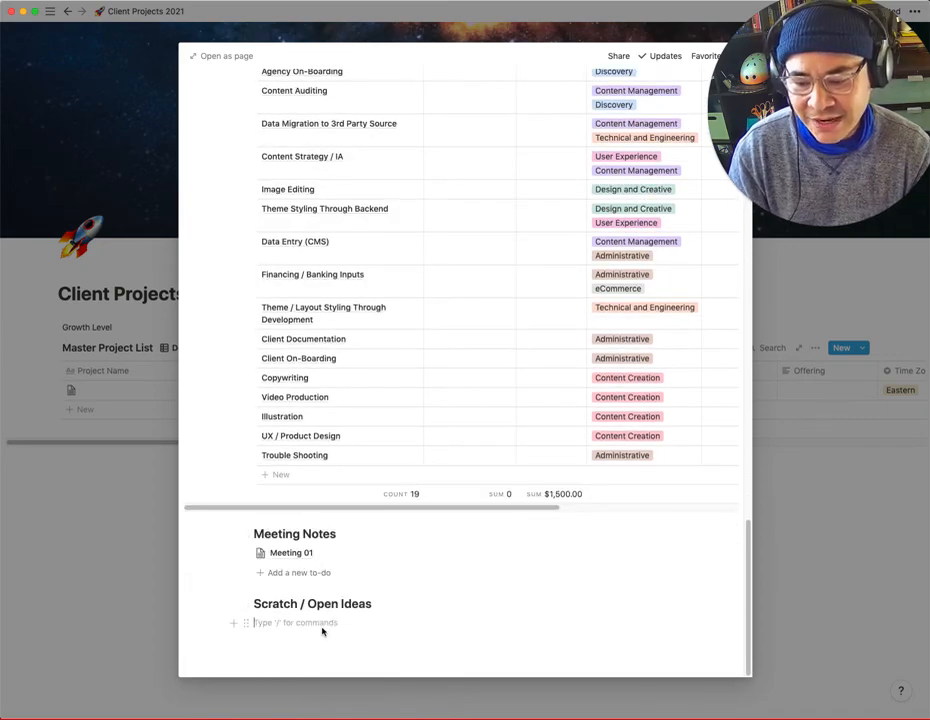
left_click(290, 556)
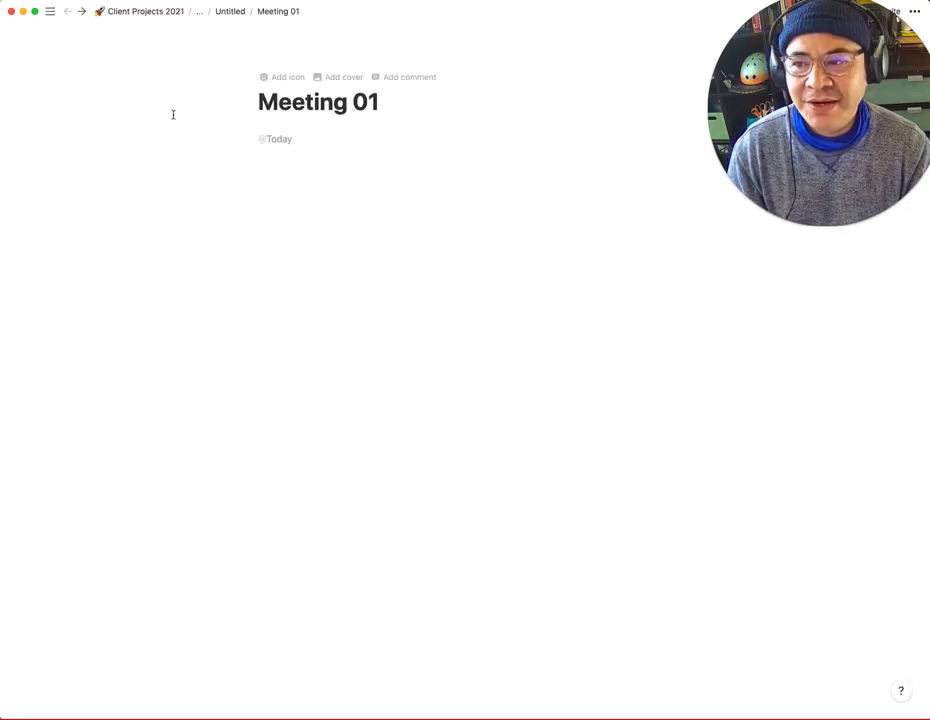
- Return to the untitled project page and look over its body sections, Budget Calculator and properties
mouse_move(67, 66)
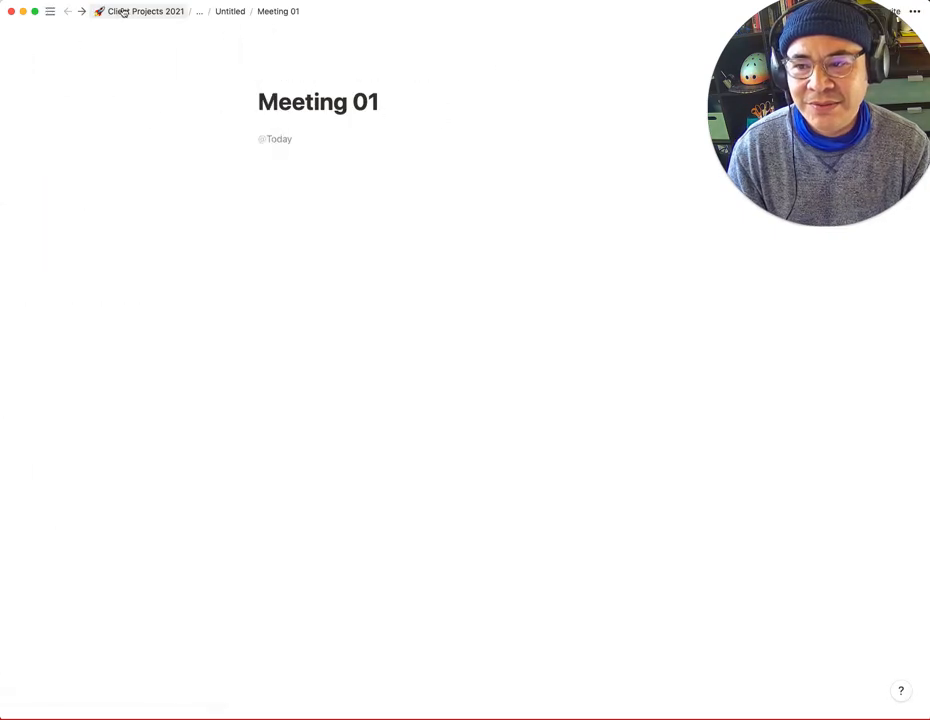
left_click(224, 11)
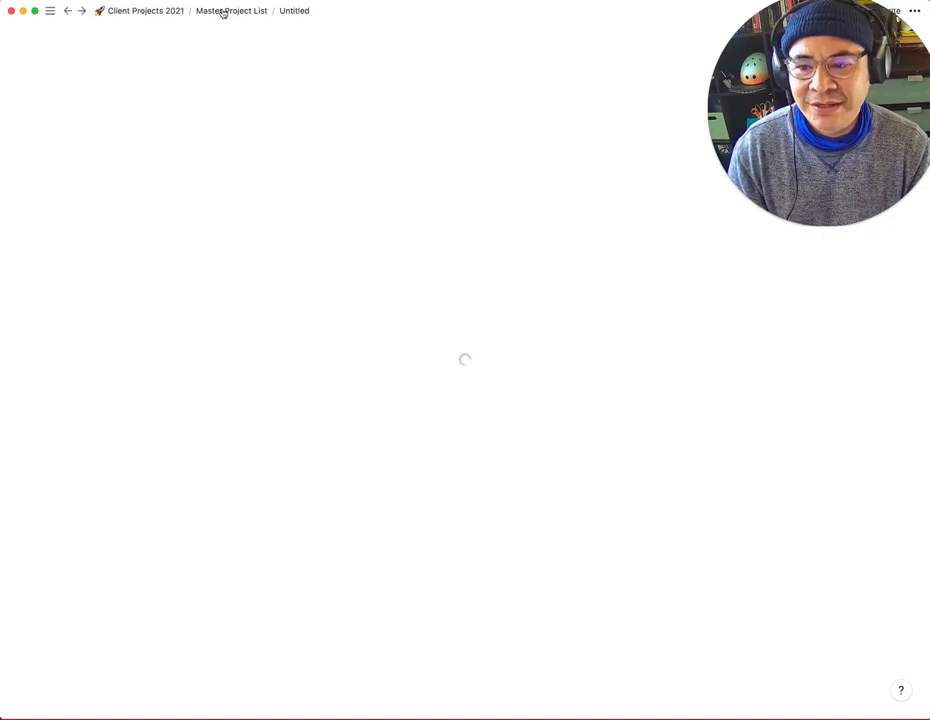
scroll(278, 218, "down", 10)
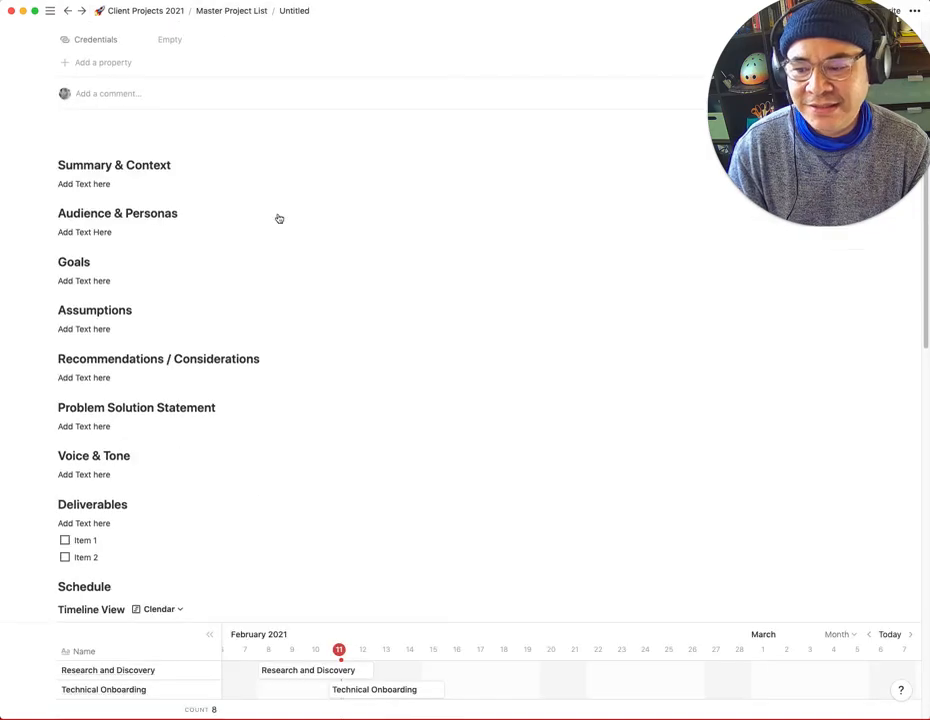
scroll(278, 214, "down", 15)
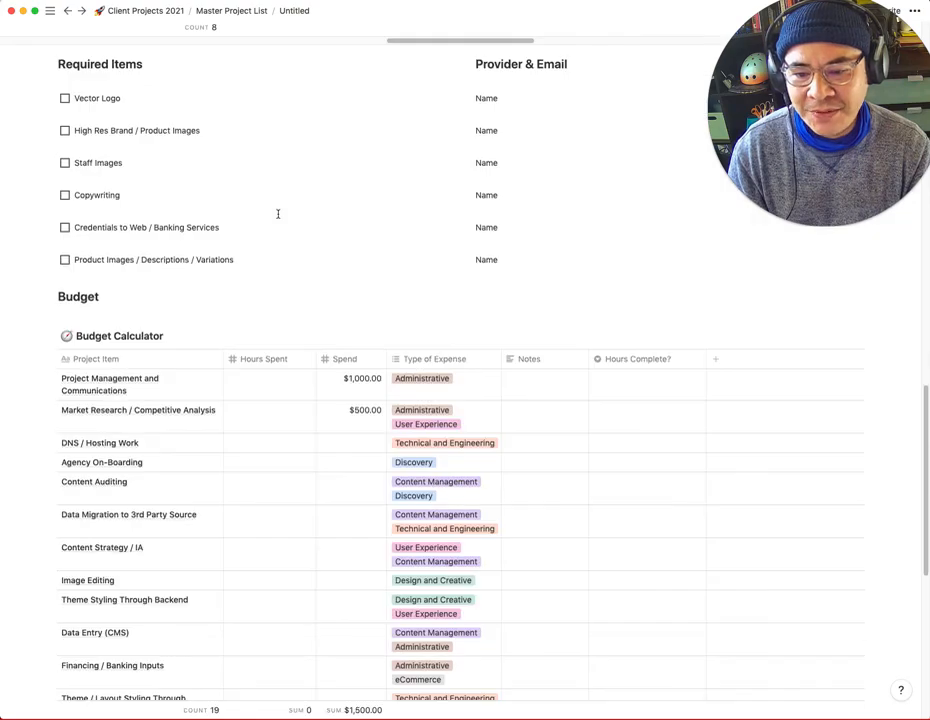
scroll(278, 218, "up", 6)
scroll(278, 218, "up", 15)
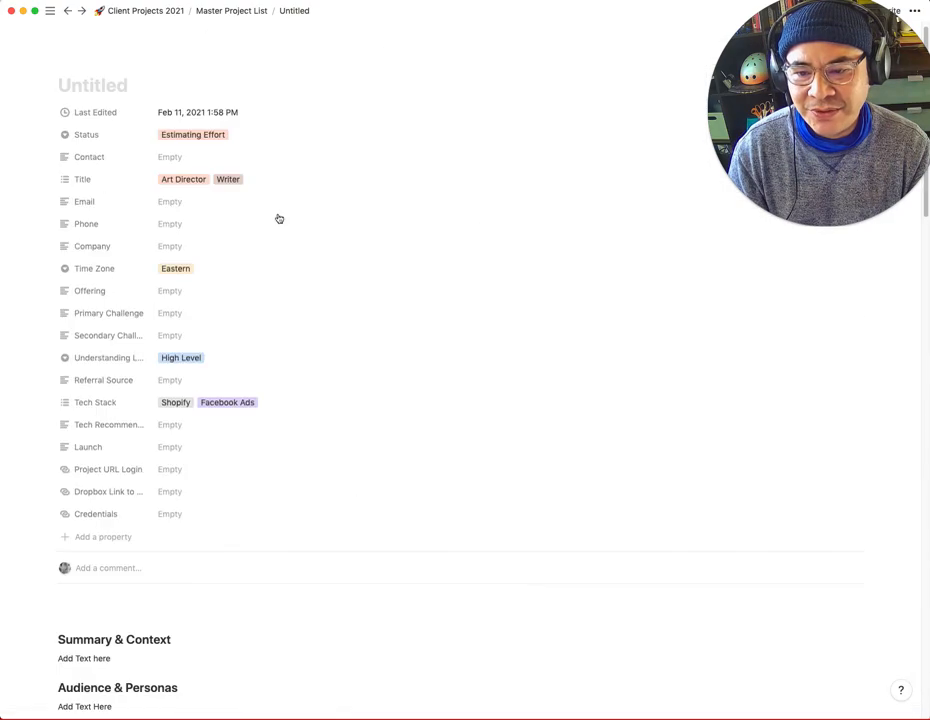